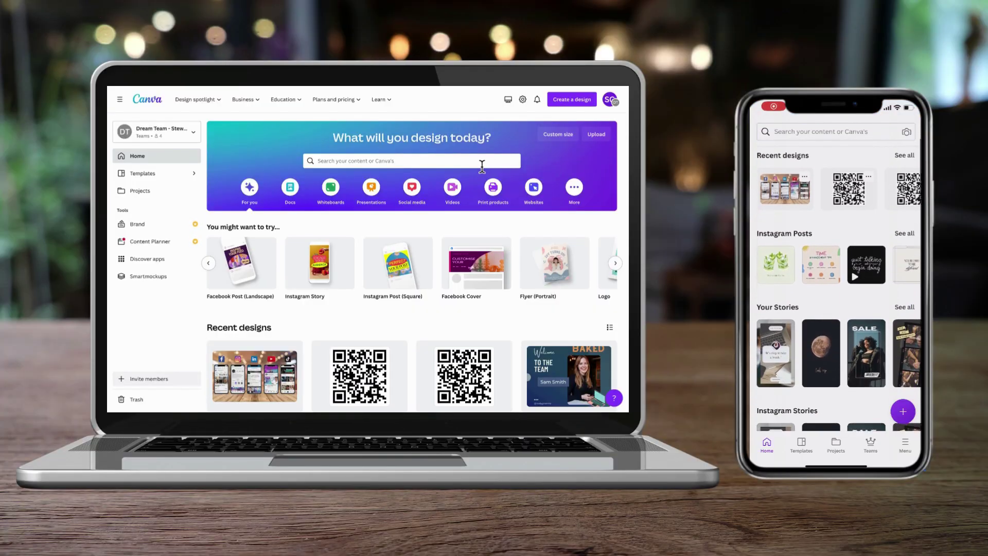
click(483, 166)
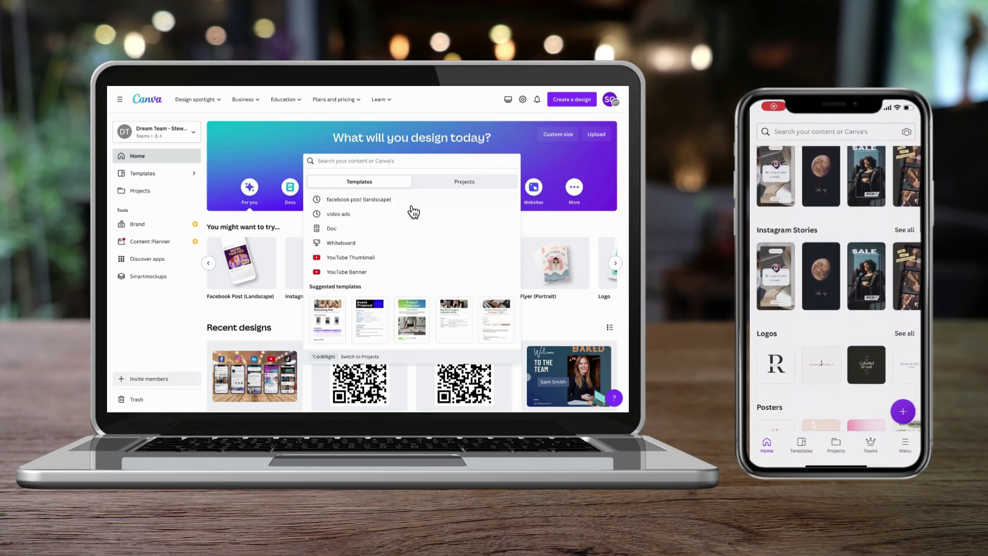
click(542, 229)
click(621, 267)
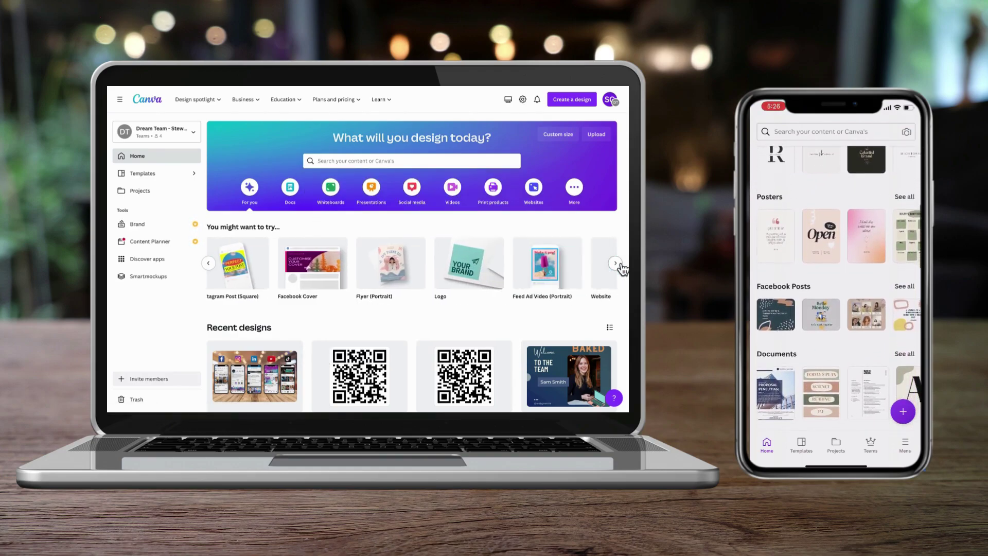
click(621, 268)
click(621, 268)
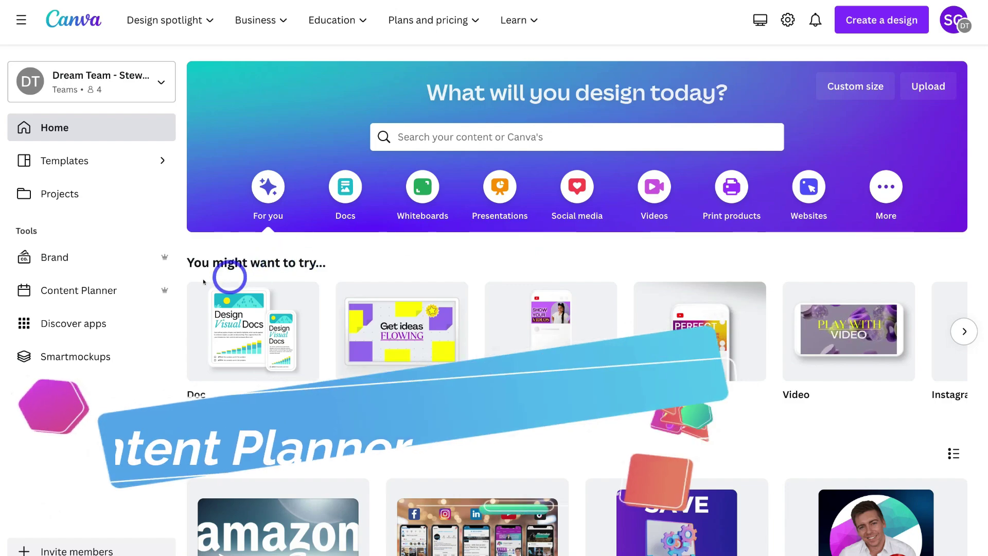
- Open the Content Planner and look over the February 2023 calendar
click(133, 286)
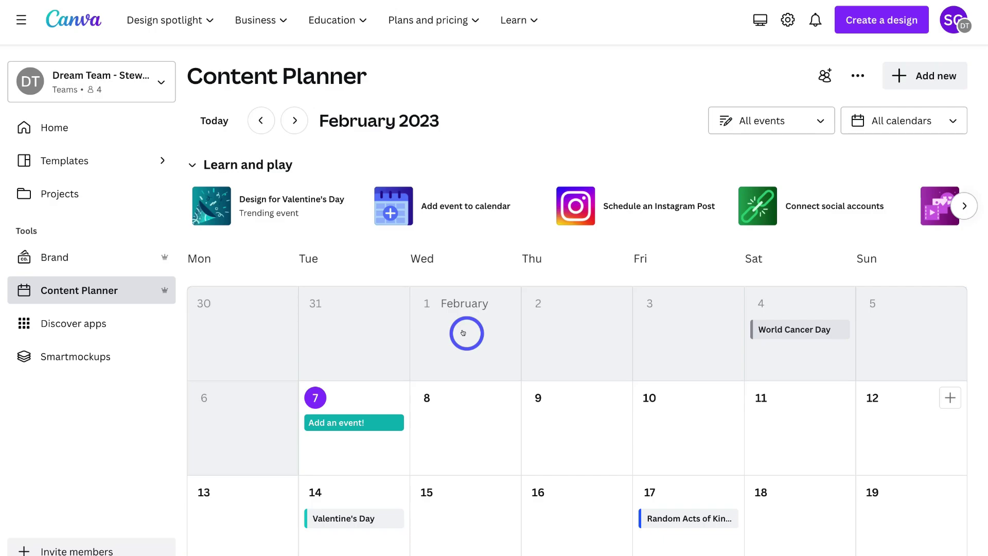
scroll(463, 333, down, 2)
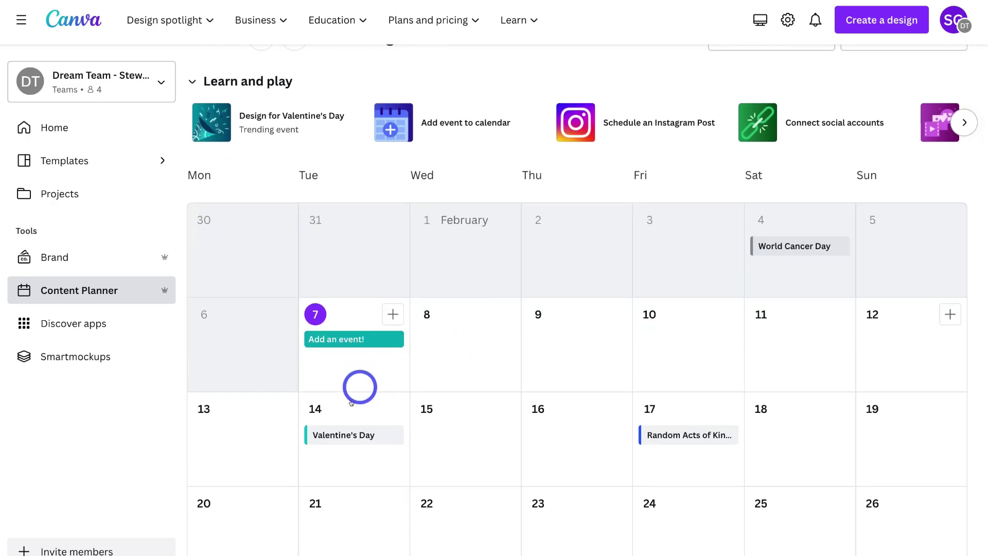
scroll(524, 345, up, 2)
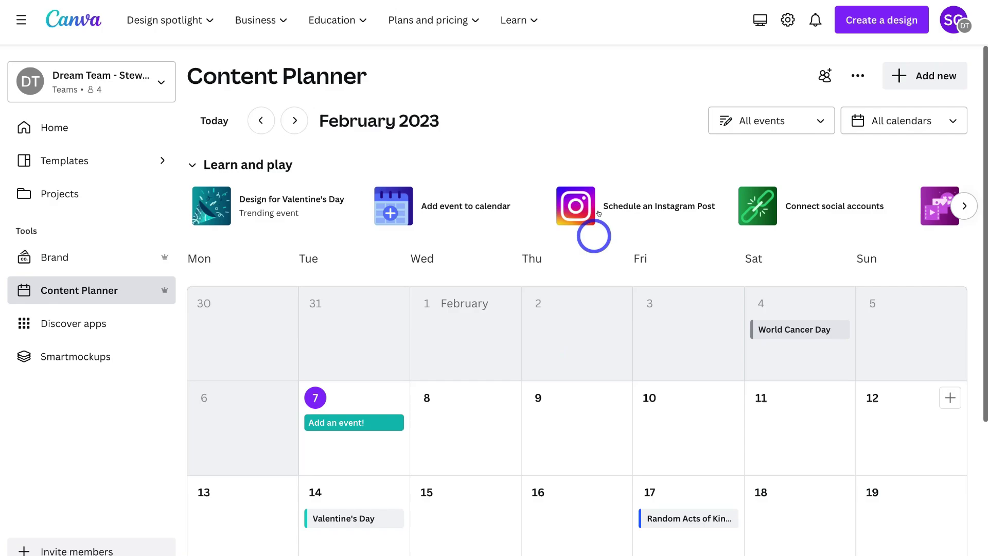
- Check the calendar's event filter options and look over the suggested event days in February
click(816, 118)
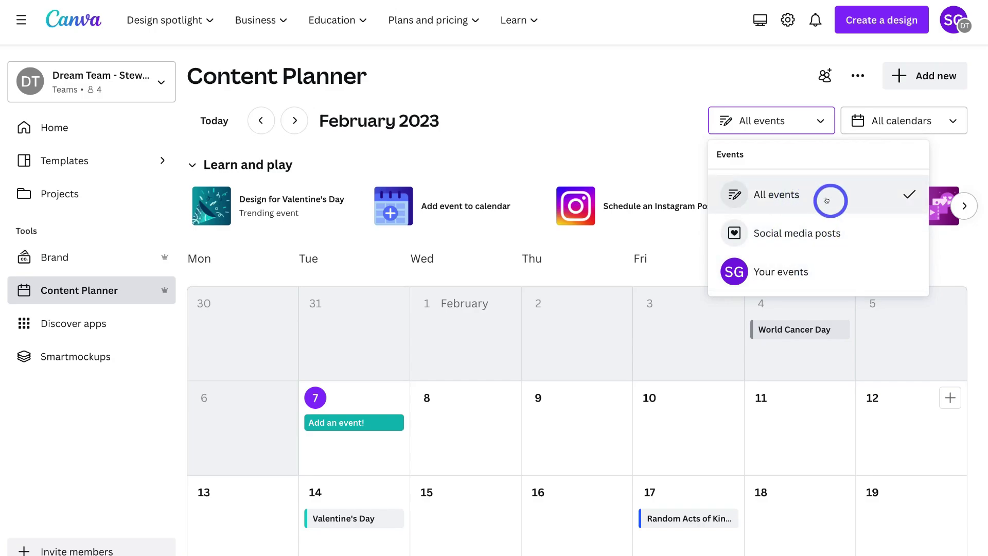
click(647, 146)
scroll(701, 275, down, 3)
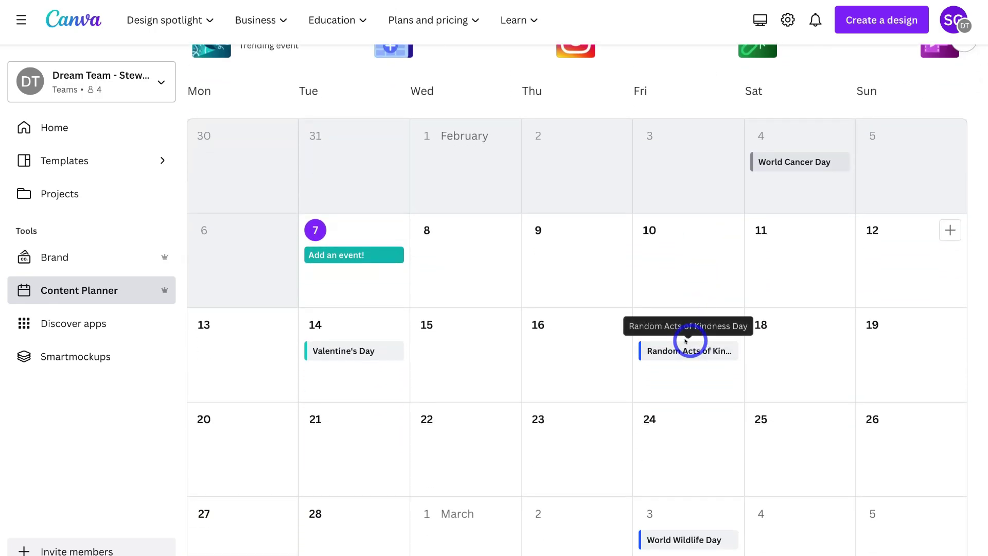
scroll(367, 343, up, 1)
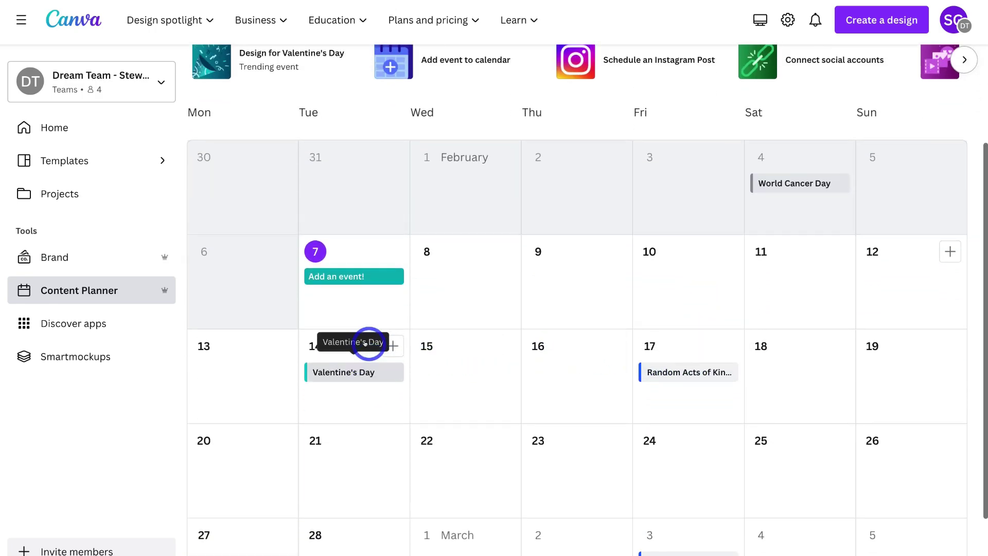
scroll(366, 342, up, 3)
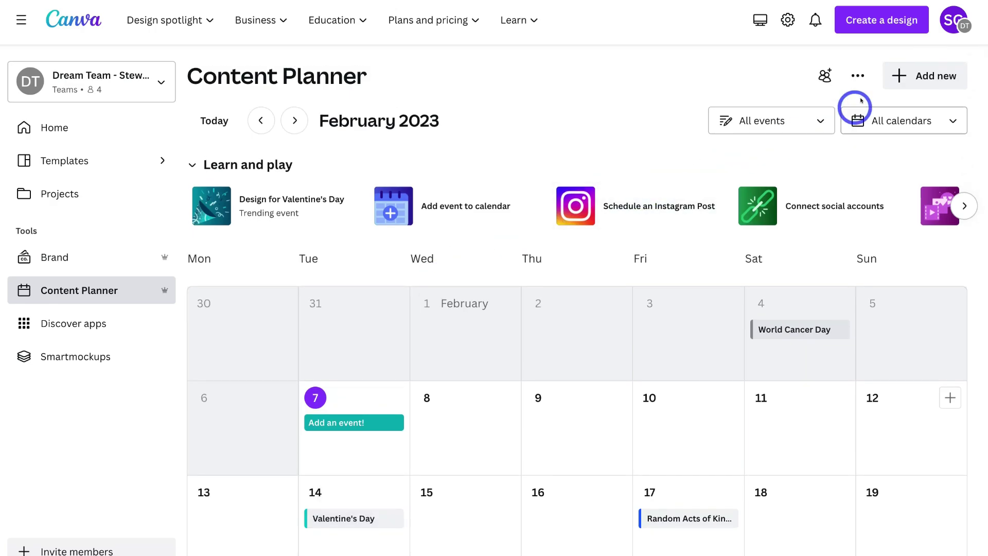
- Connect the Syndeo Media Facebook Page to Canva, keeping all requested permissions allowed, and close the social account connections
click(859, 77)
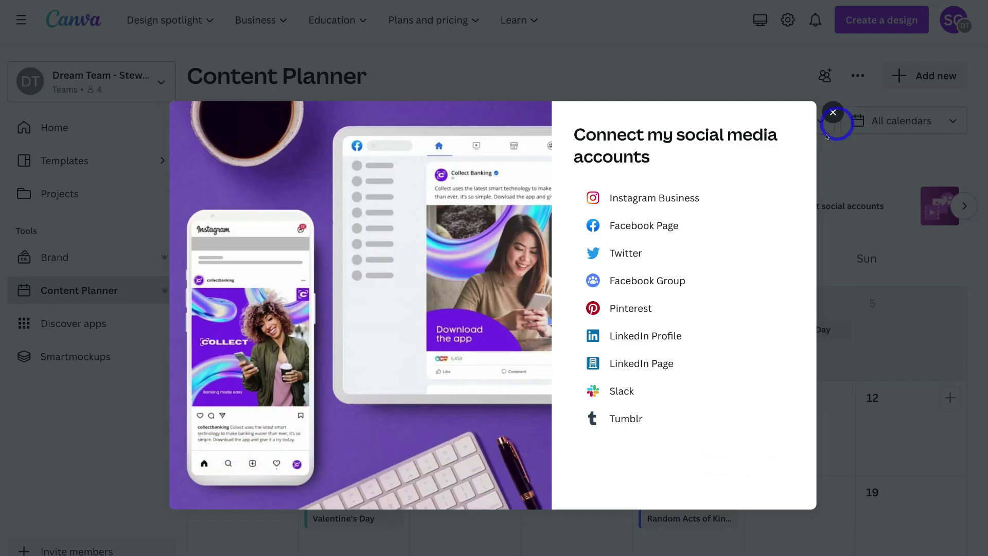
click(720, 225)
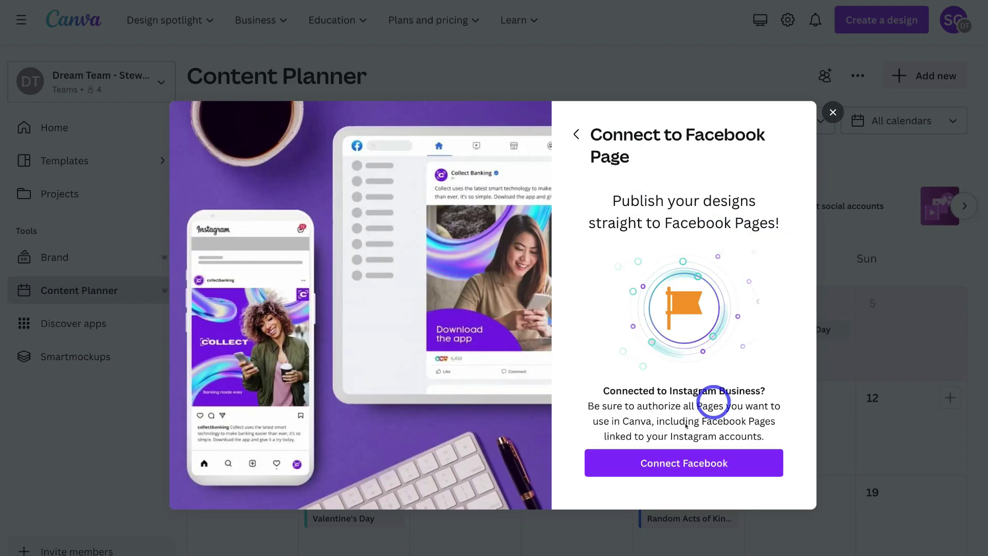
click(739, 461)
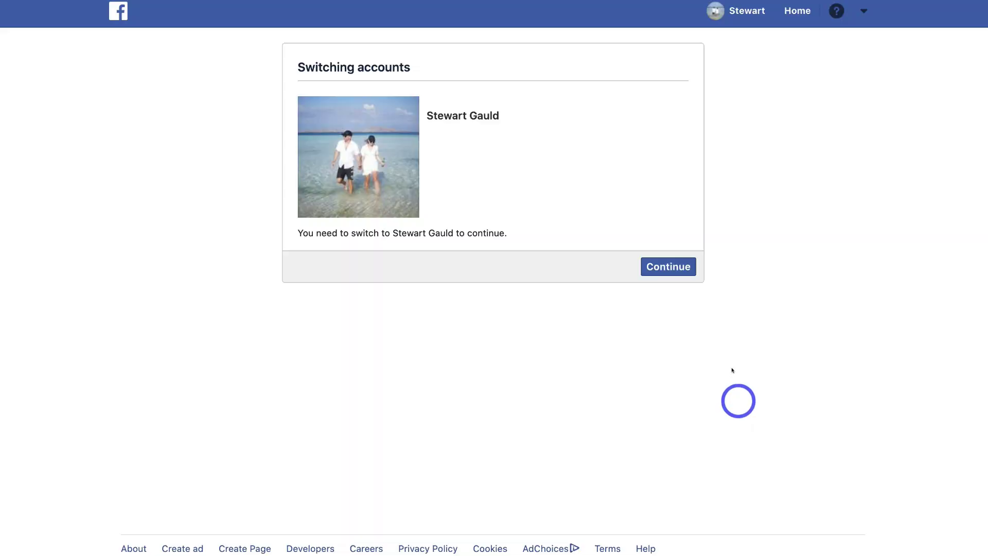
click(670, 265)
click(652, 346)
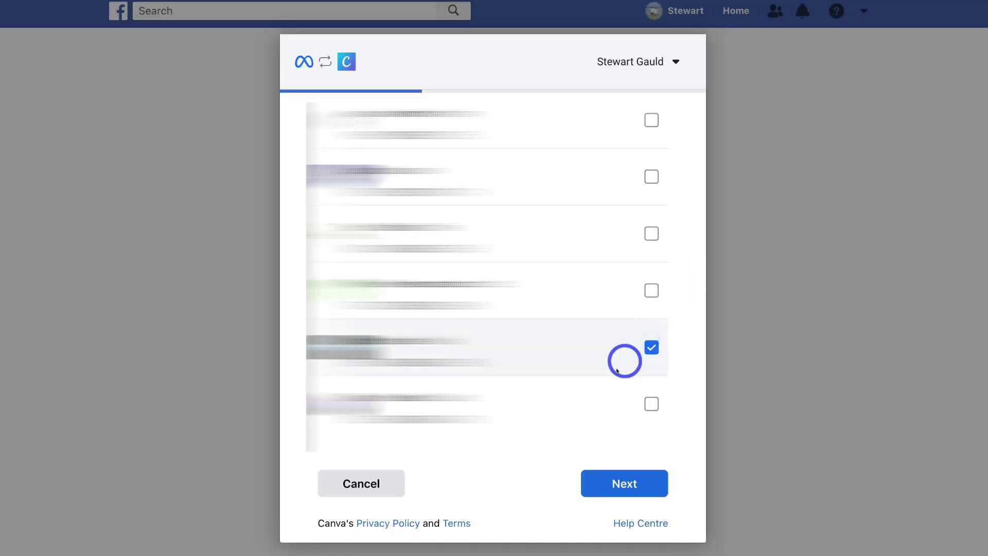
click(648, 480)
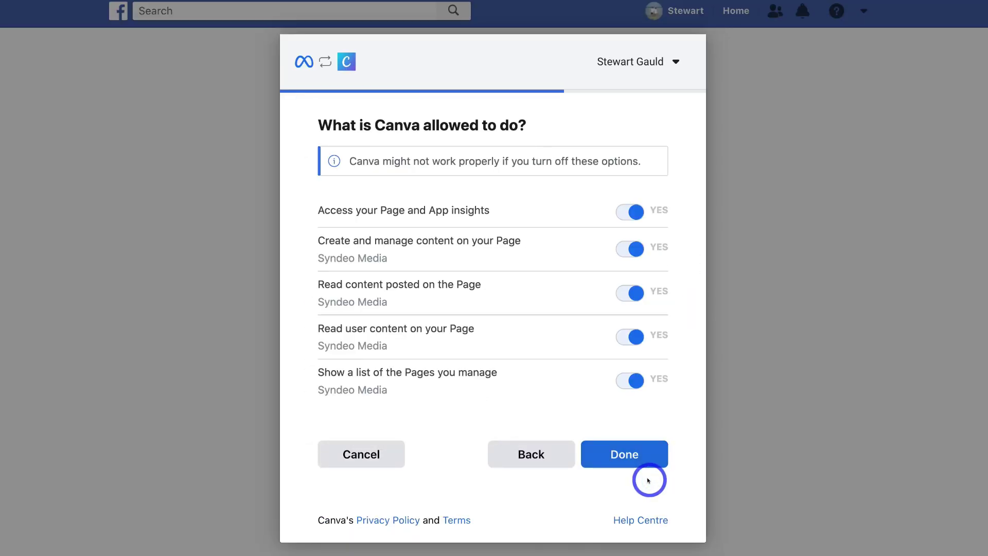
click(651, 456)
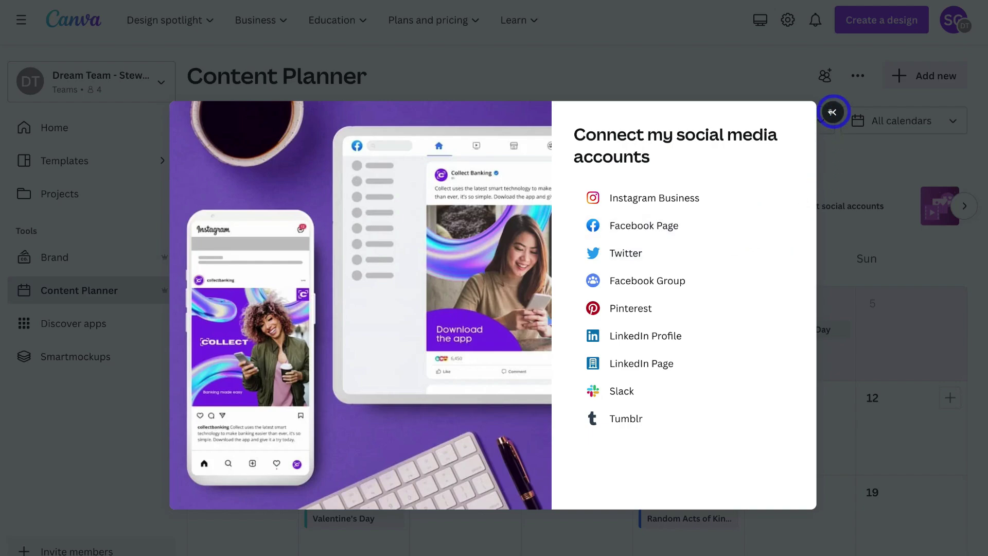
click(832, 112)
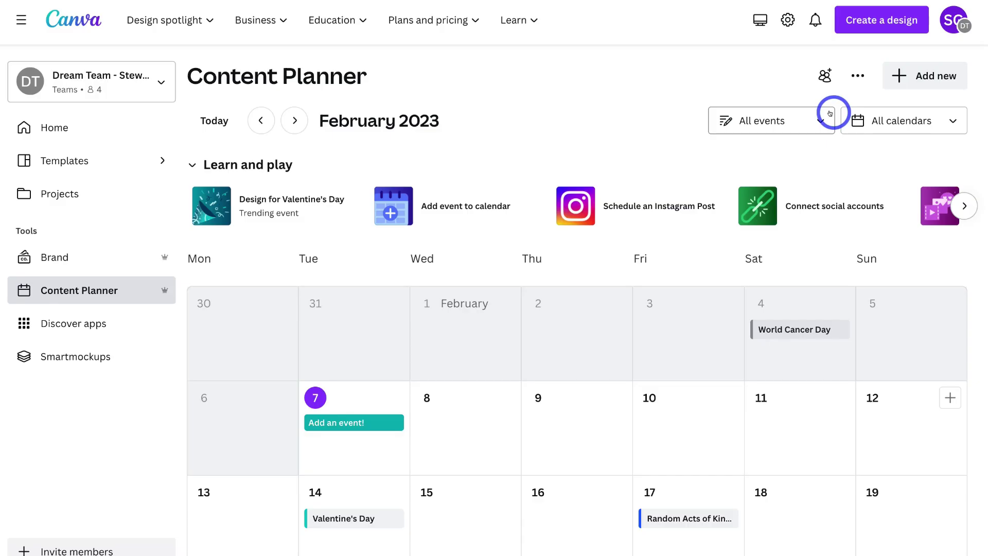
- Start a new post in the planner and browse the recent designs and templates available for it
click(910, 78)
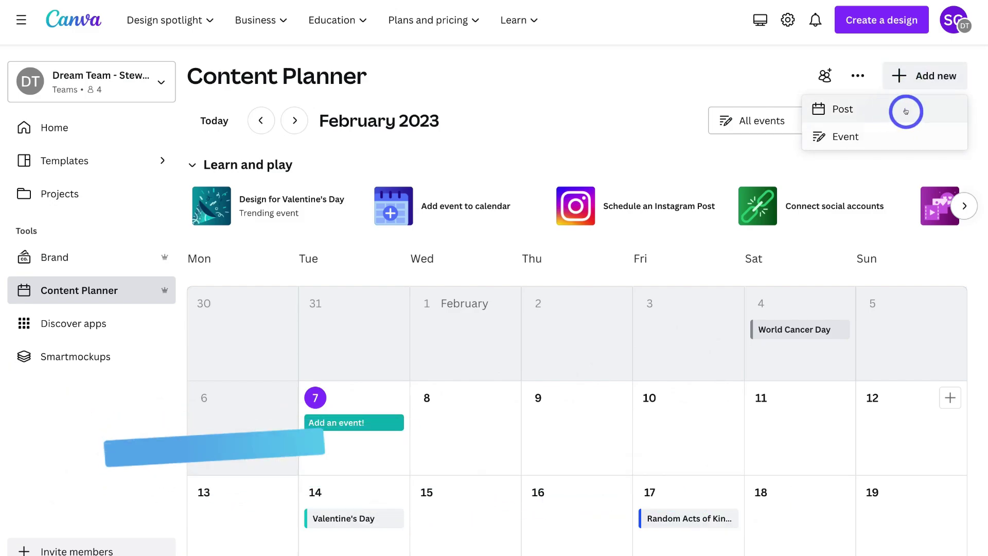
click(906, 111)
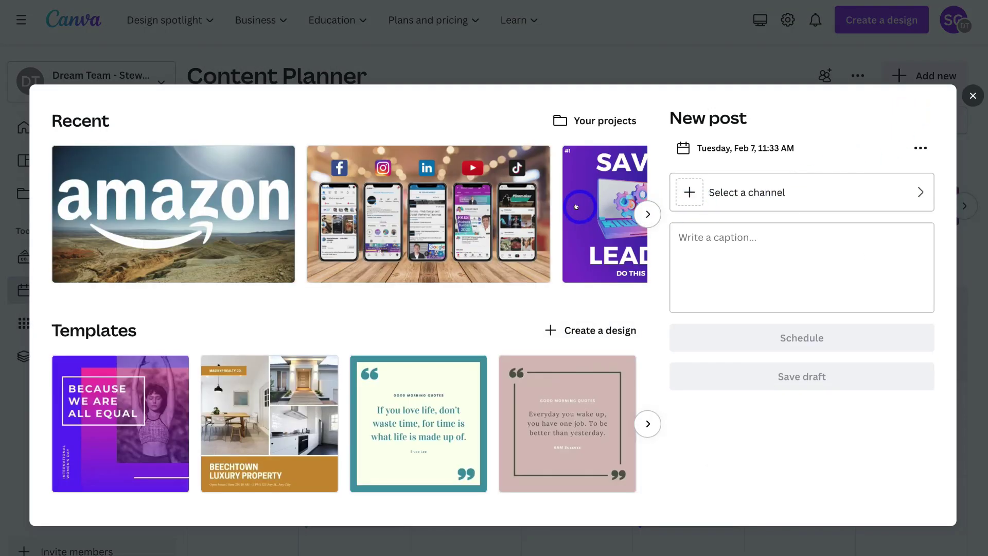
scroll(576, 206, right, 10)
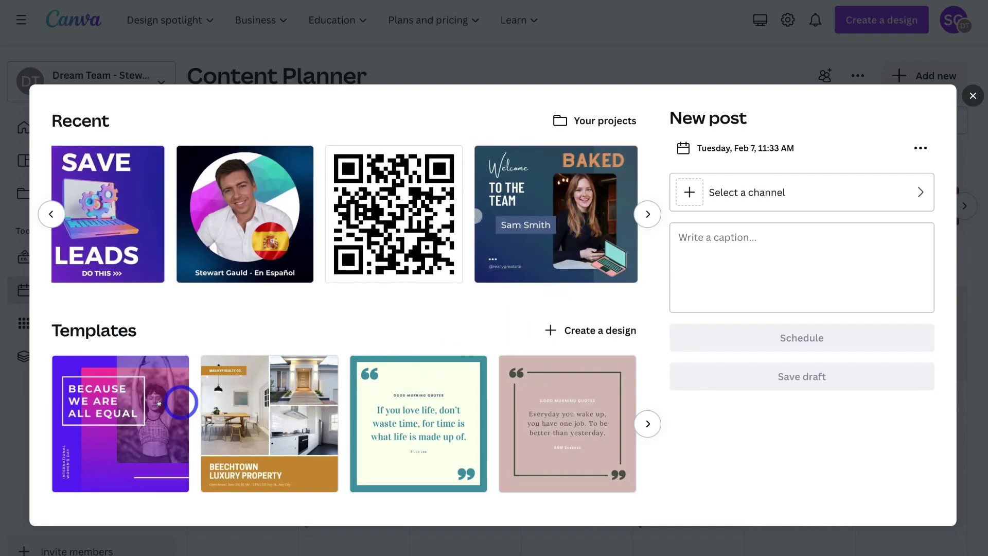
scroll(434, 410, right, 8)
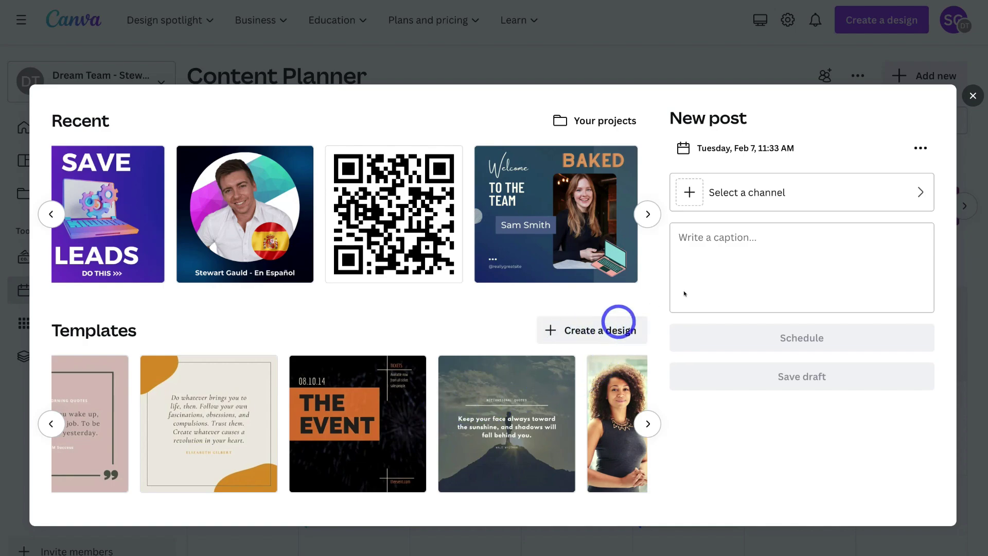
- Schedule the new post for Tuesday, February 14, at 12:30 PM
click(749, 150)
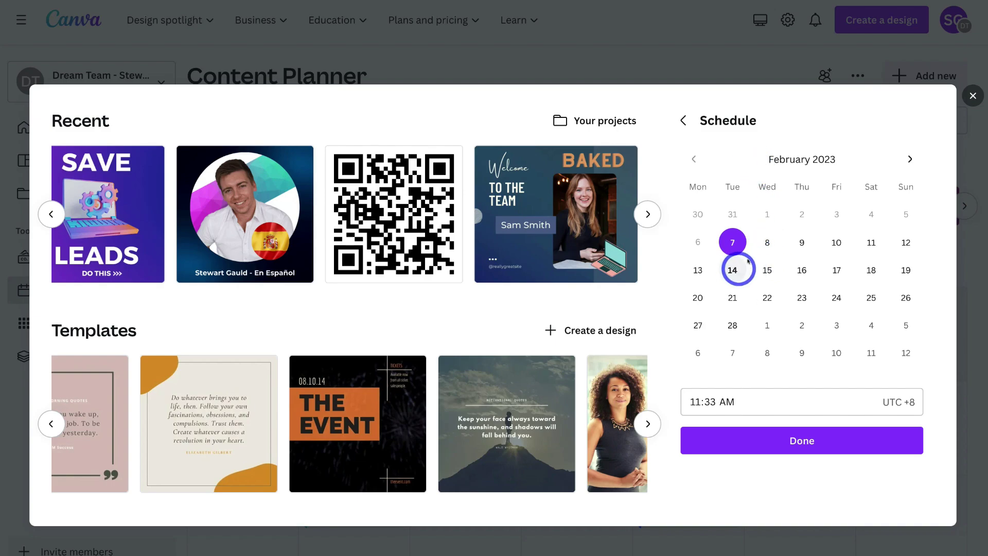
click(731, 269)
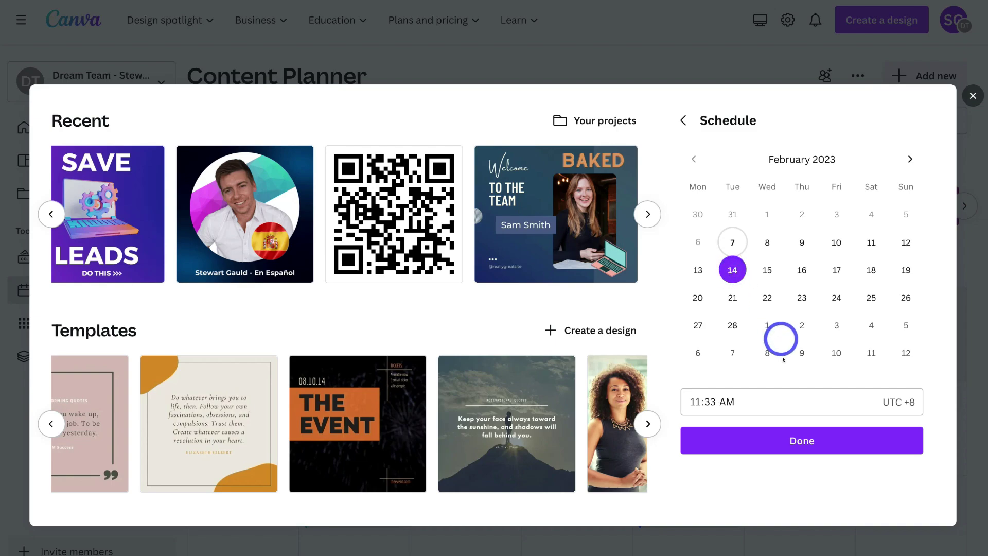
click(765, 400)
click(697, 405)
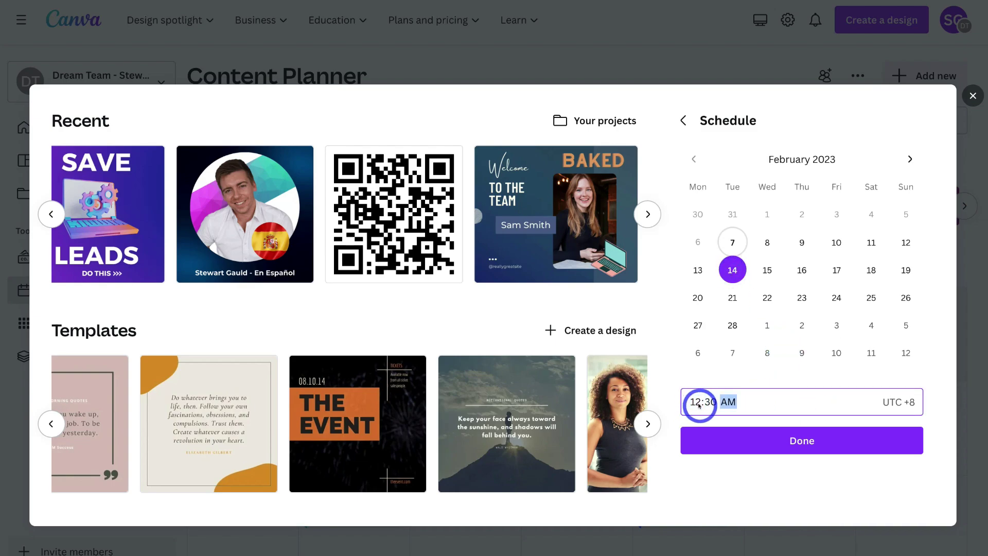
click(730, 401)
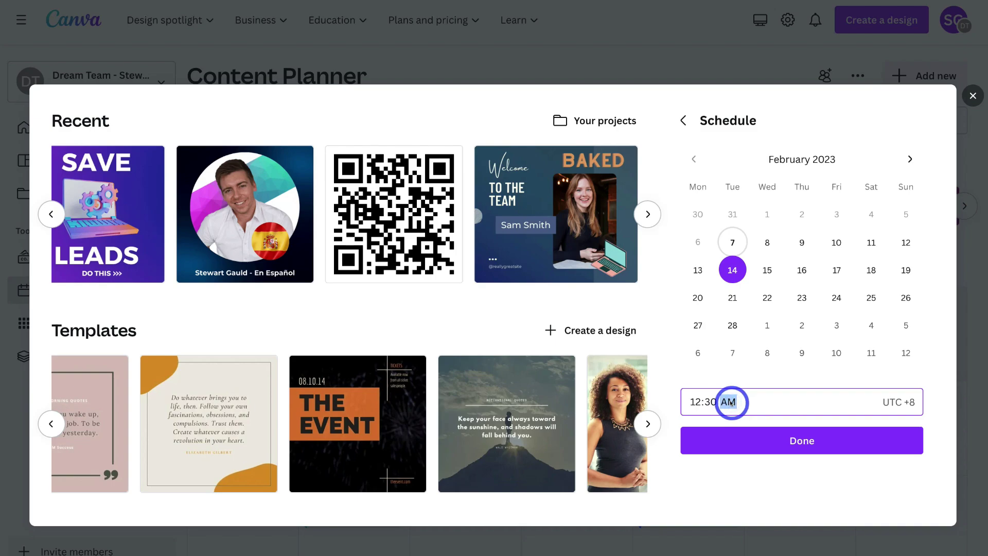
click(768, 441)
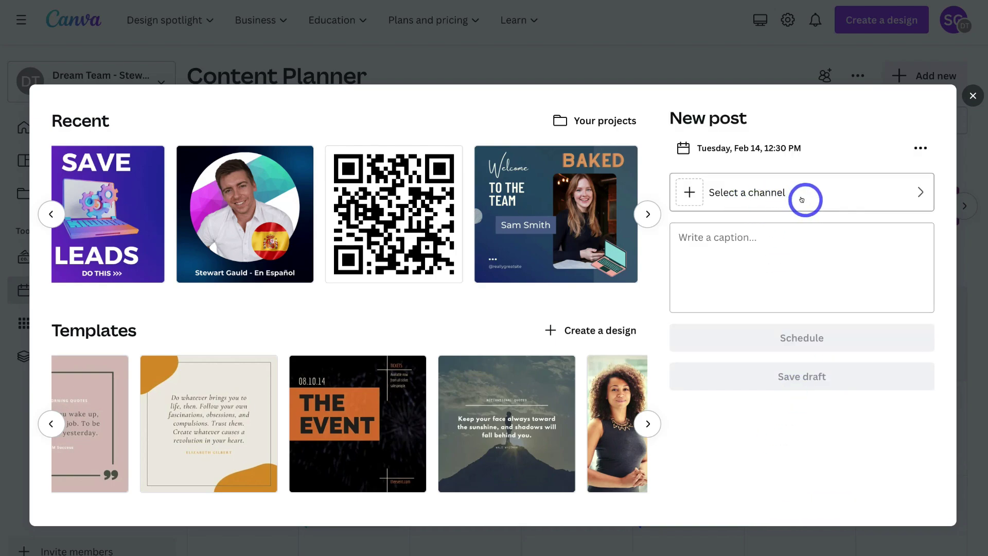
- Add the owner's Instagram account as a channel for the post
click(804, 196)
click(800, 155)
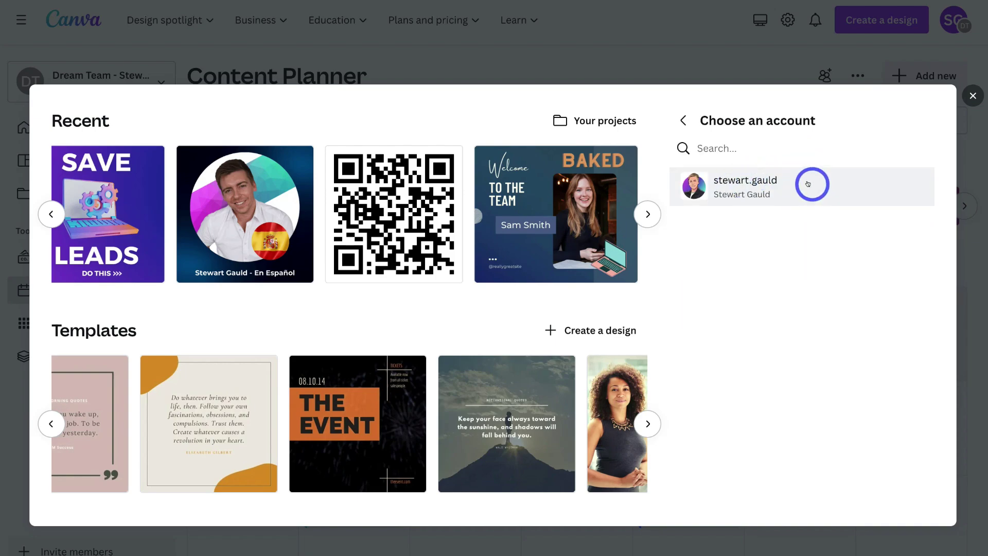
click(808, 183)
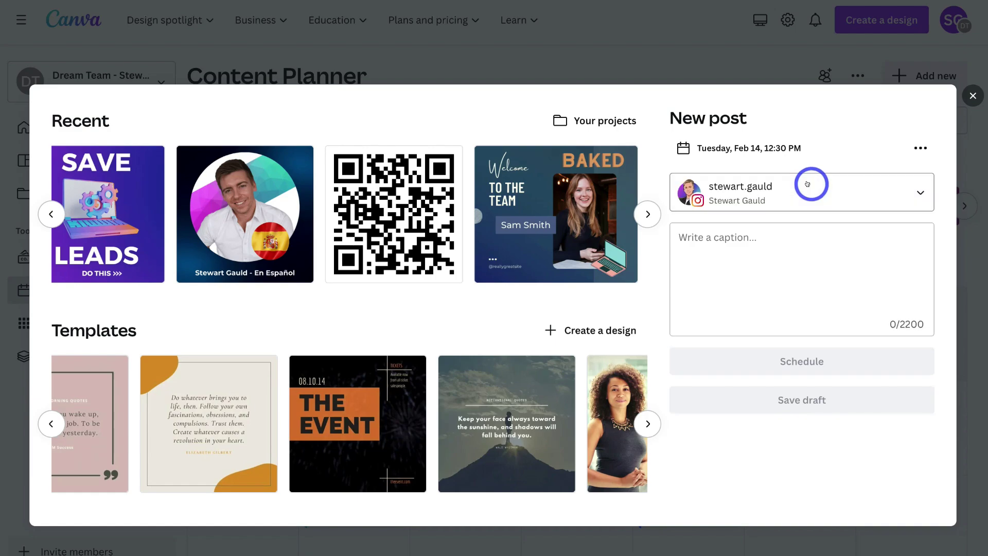
- Add the Facebook Page bearing the owner's name as another channel and keep it selected for the post
click(884, 191)
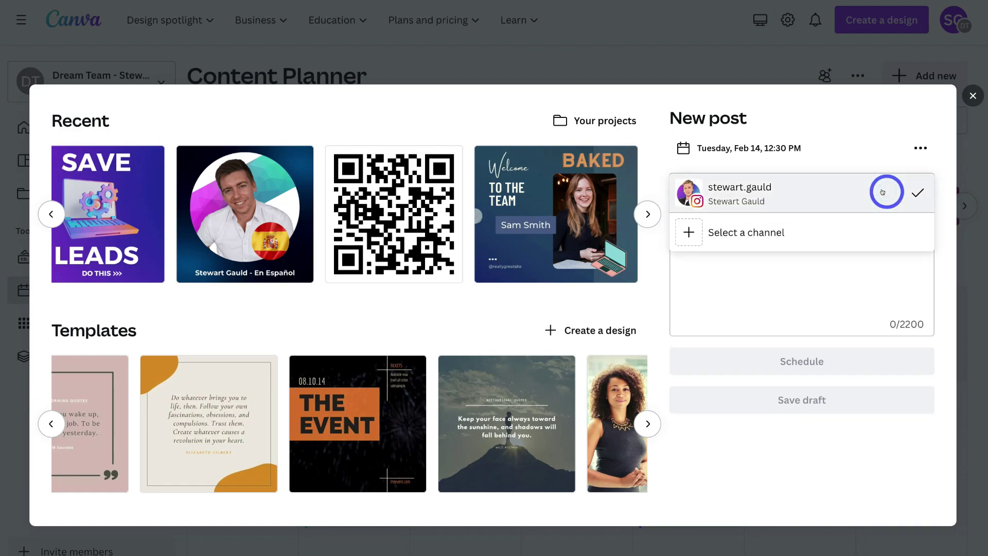
click(743, 231)
click(751, 182)
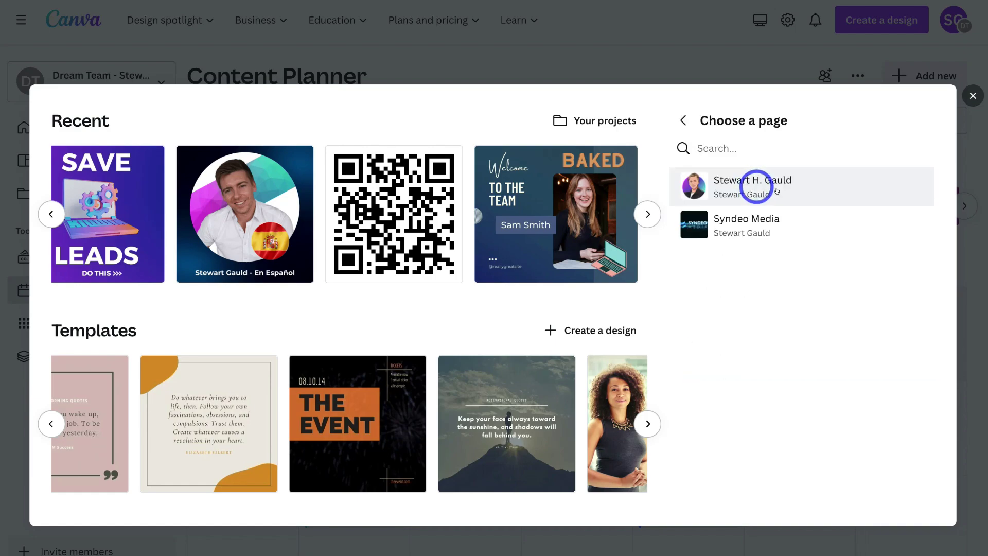
click(816, 182)
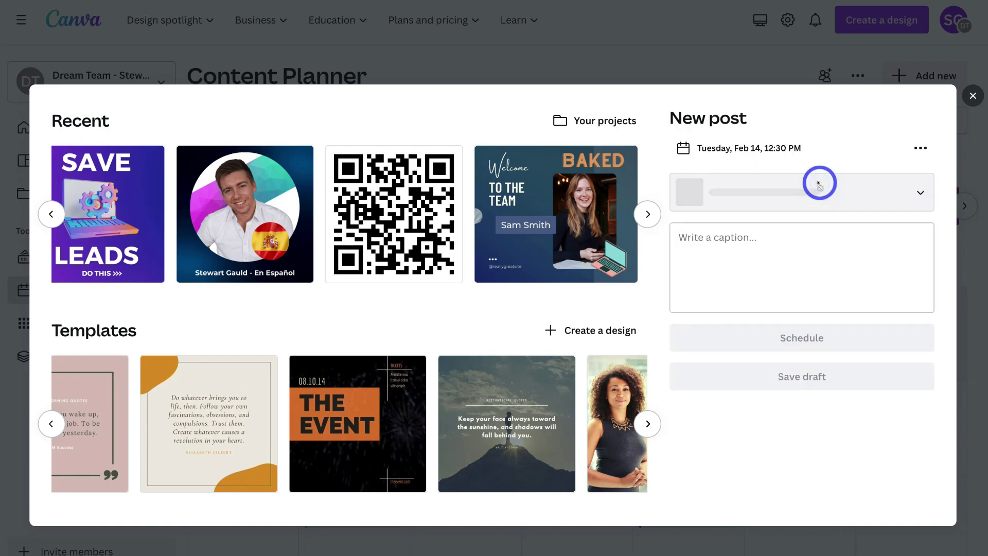
click(919, 193)
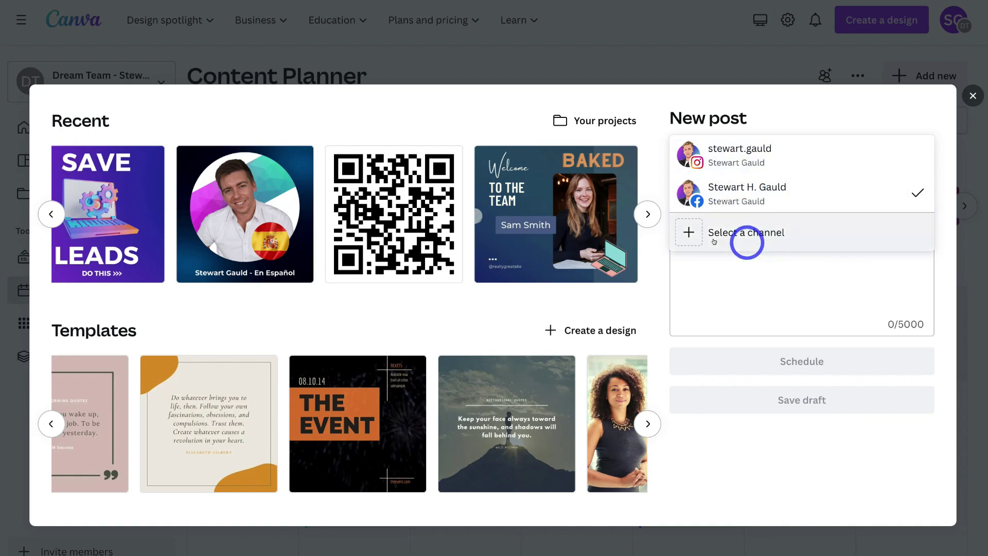
click(790, 259)
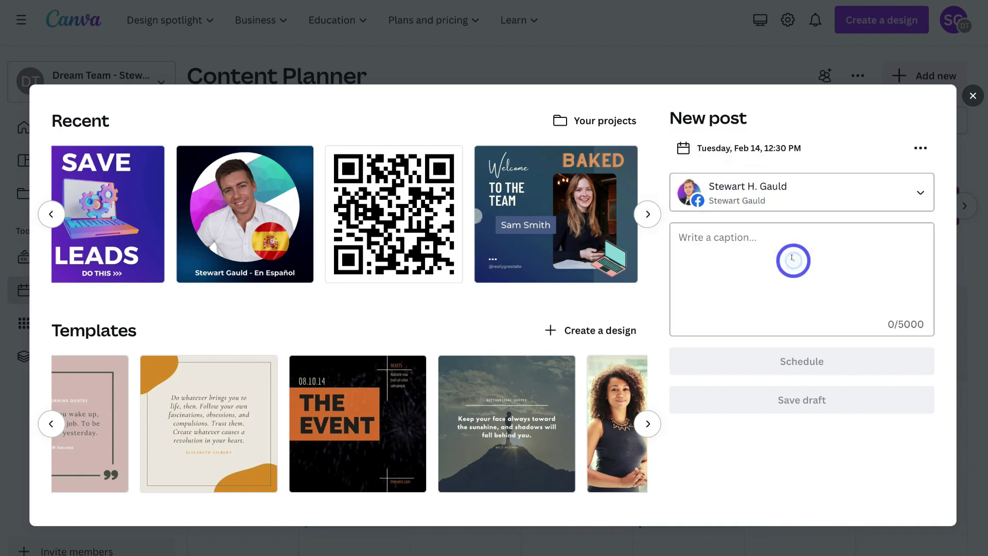
- Write the caption "How to drive more leads!" for the new post
click(805, 242)
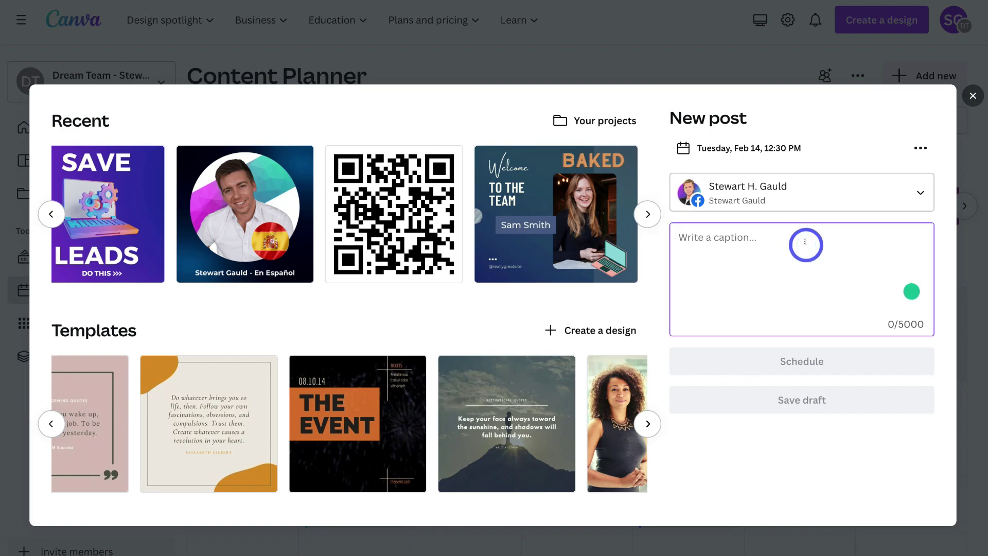
text(How to dr)
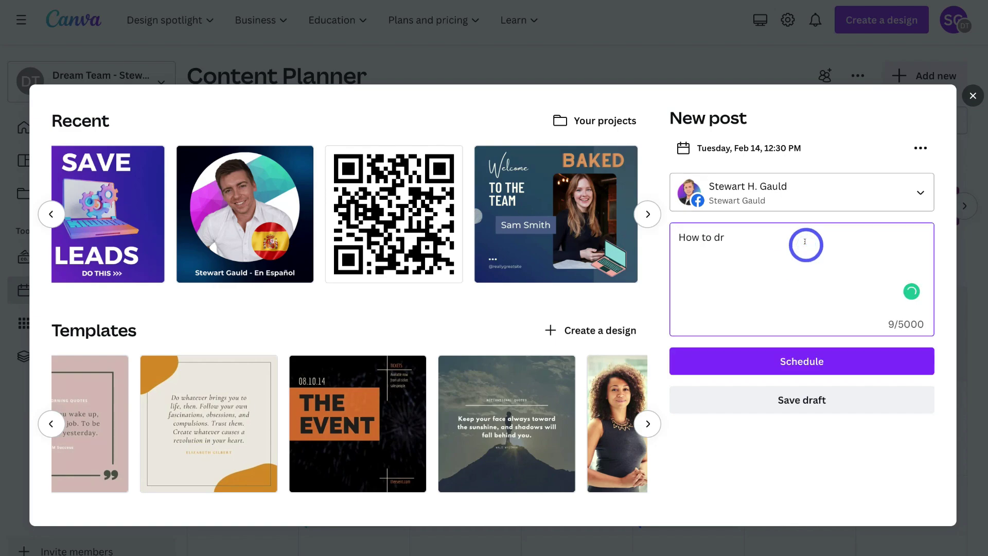
text(ive more leads!)
- Attach the recent "SAVE LEADS" design to the post and set its file type to PNG
click(51, 214)
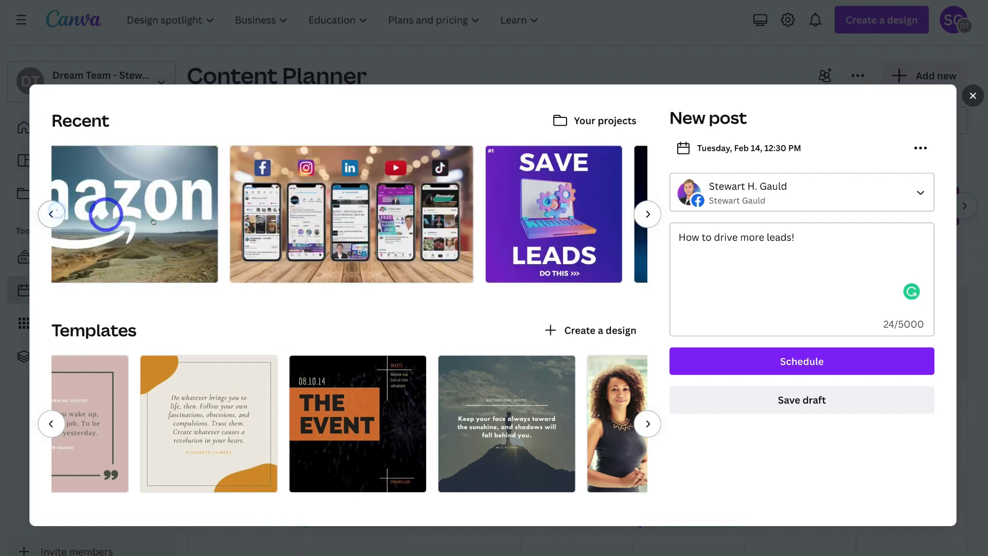
click(575, 220)
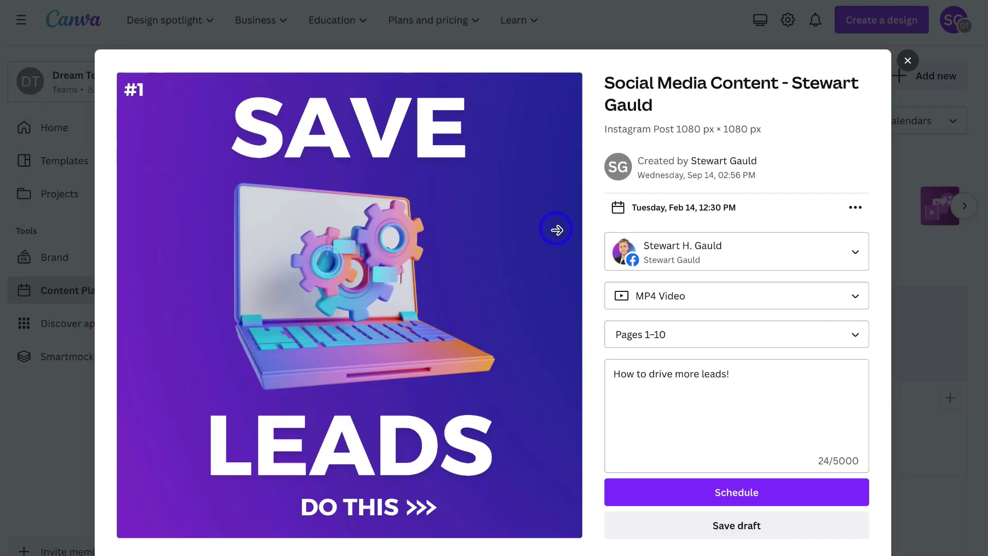
click(740, 295)
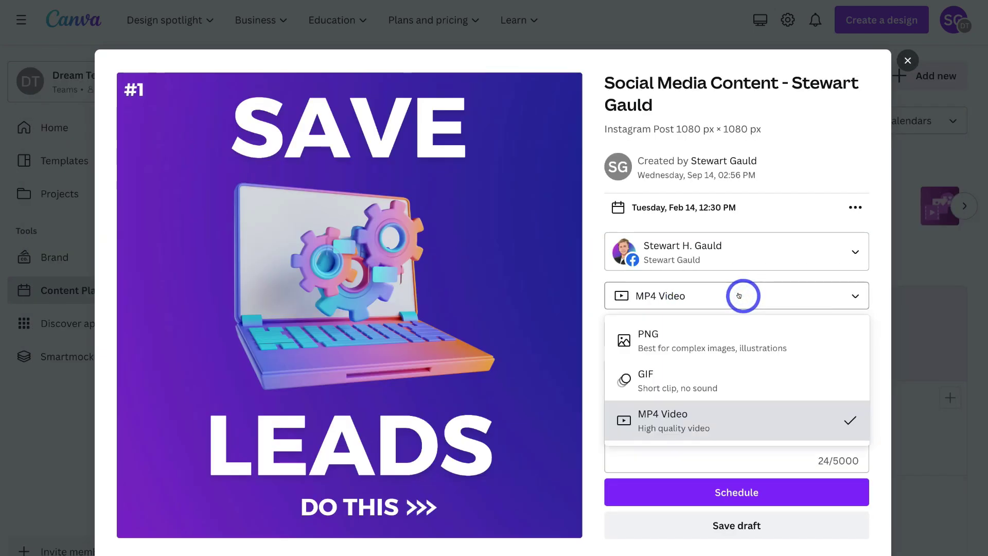
click(709, 340)
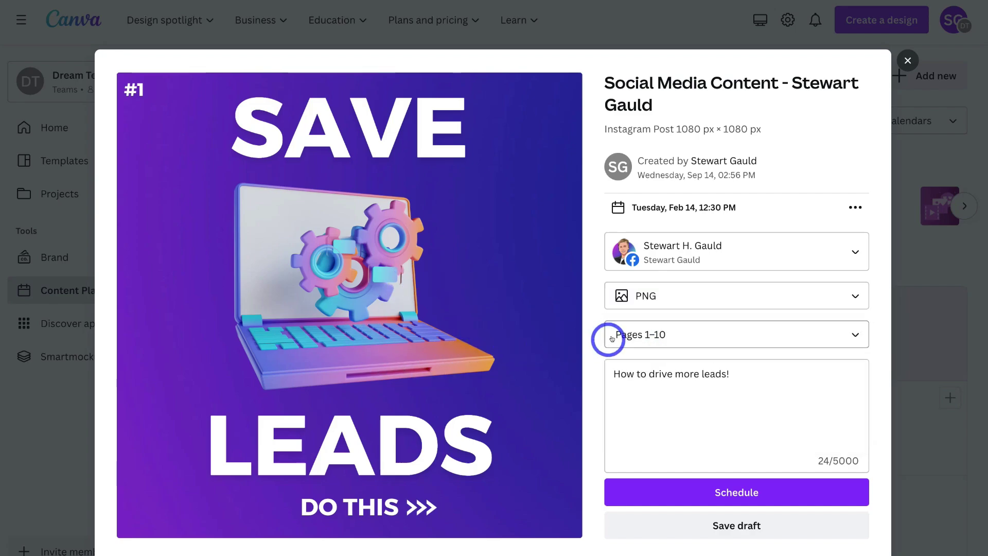
- Limit the post to Page 1 of the design and schedule it
click(647, 337)
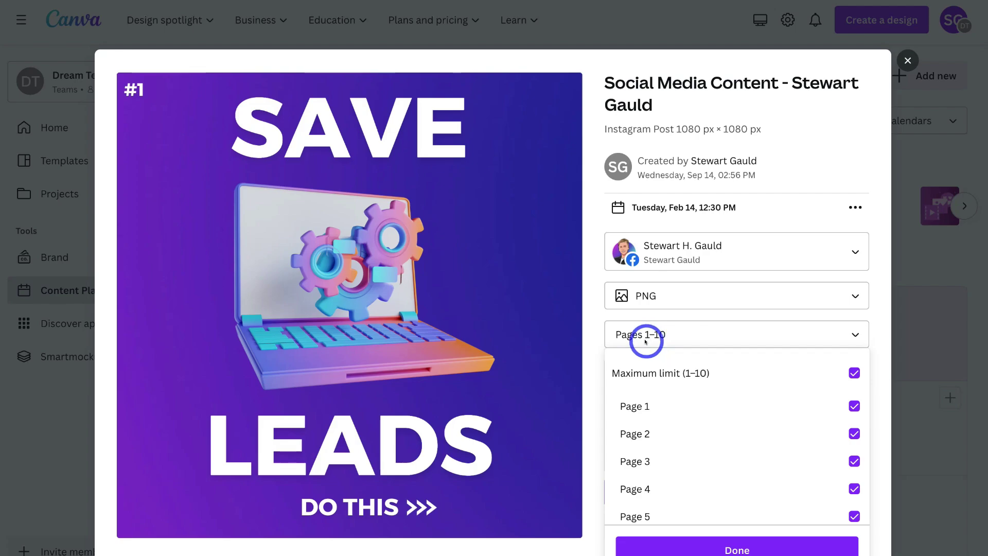
click(756, 374)
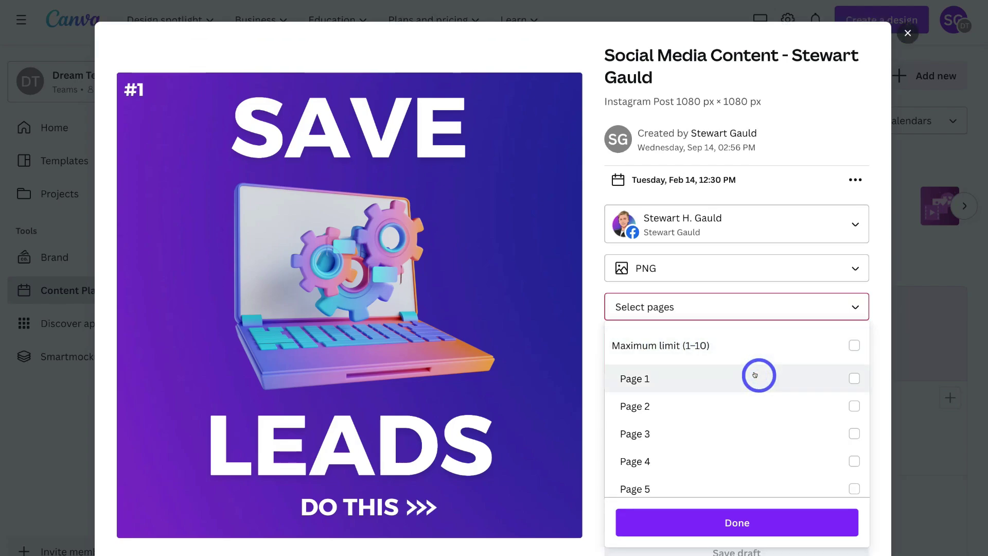
click(755, 374)
scroll(755, 374, down, 3)
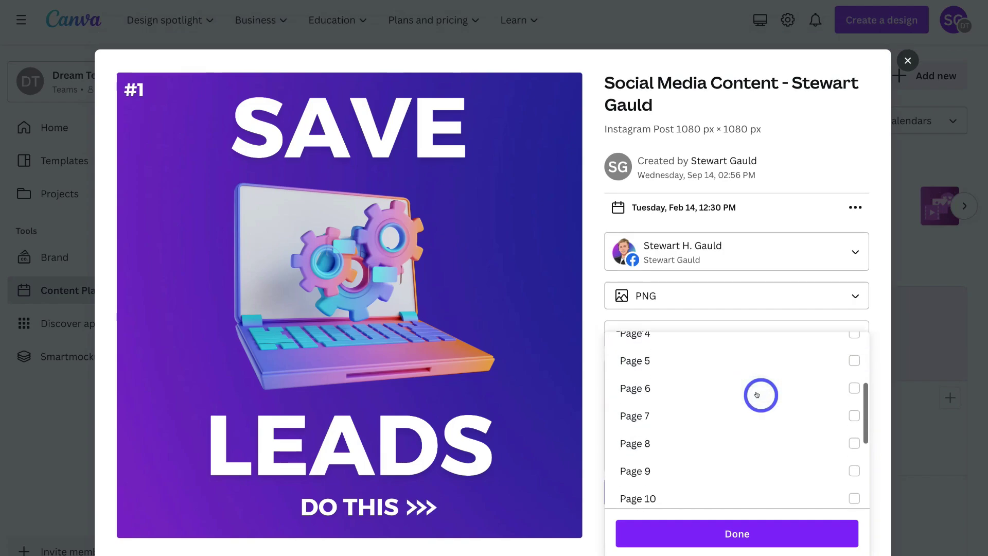
scroll(758, 392, up, 3)
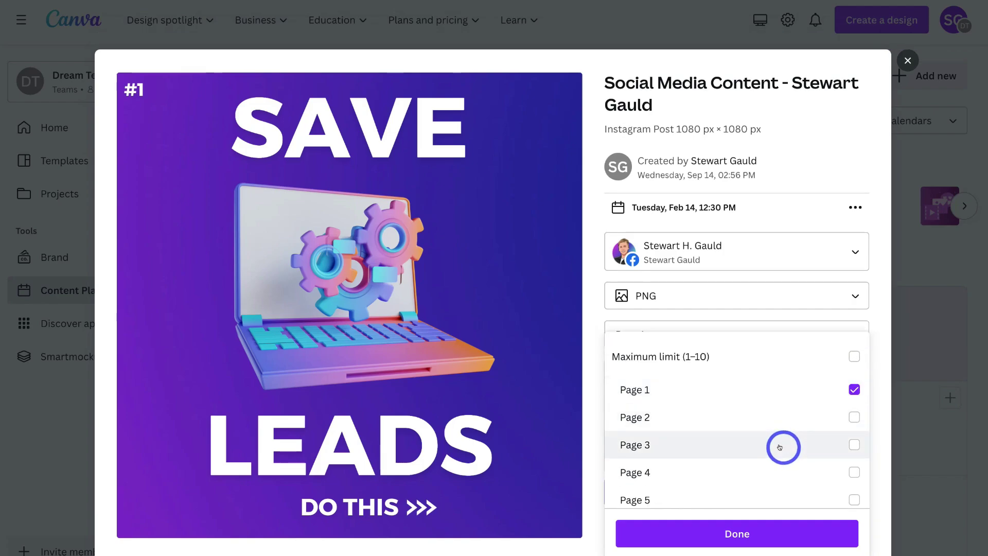
click(767, 533)
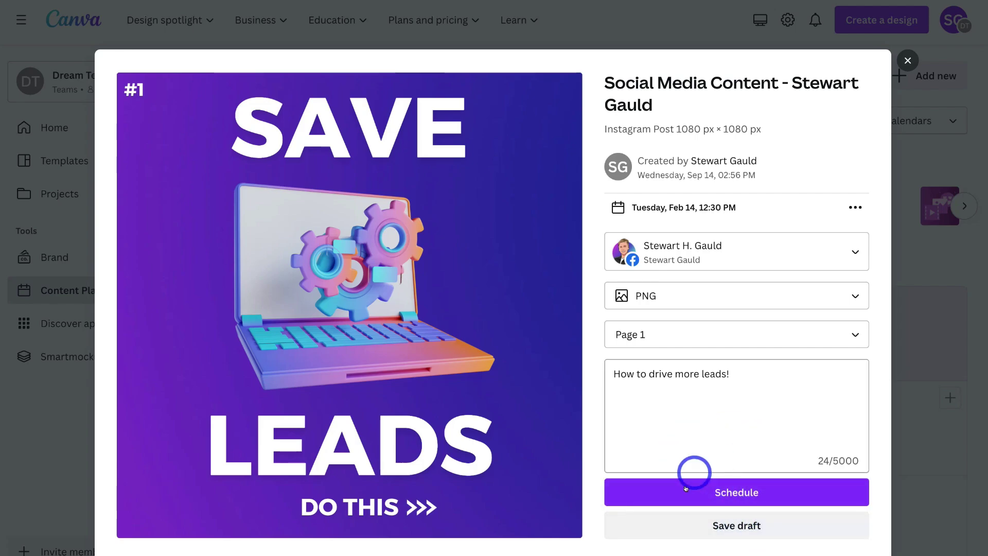
click(764, 493)
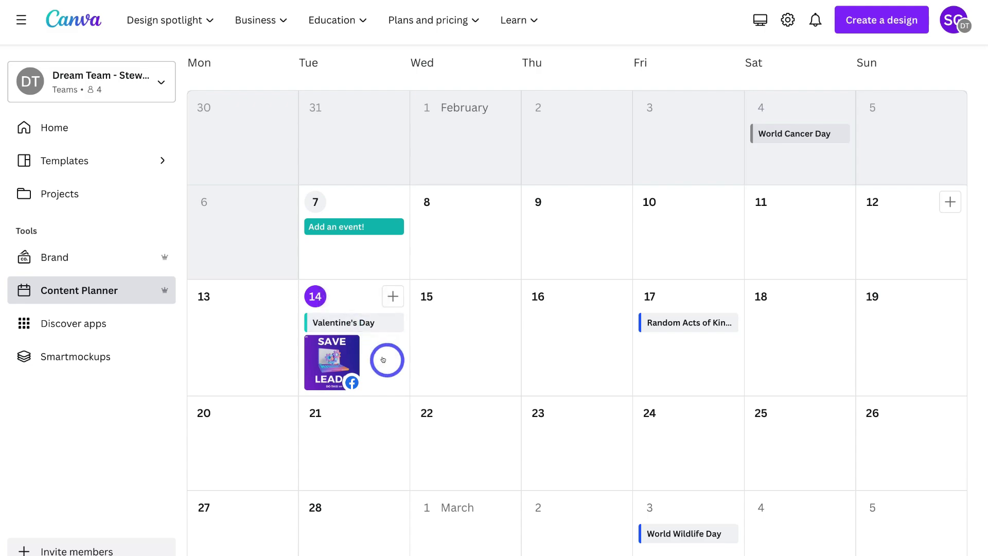
- Open the scheduled post on February 14 to review its settings, and close it without changes
click(331, 360)
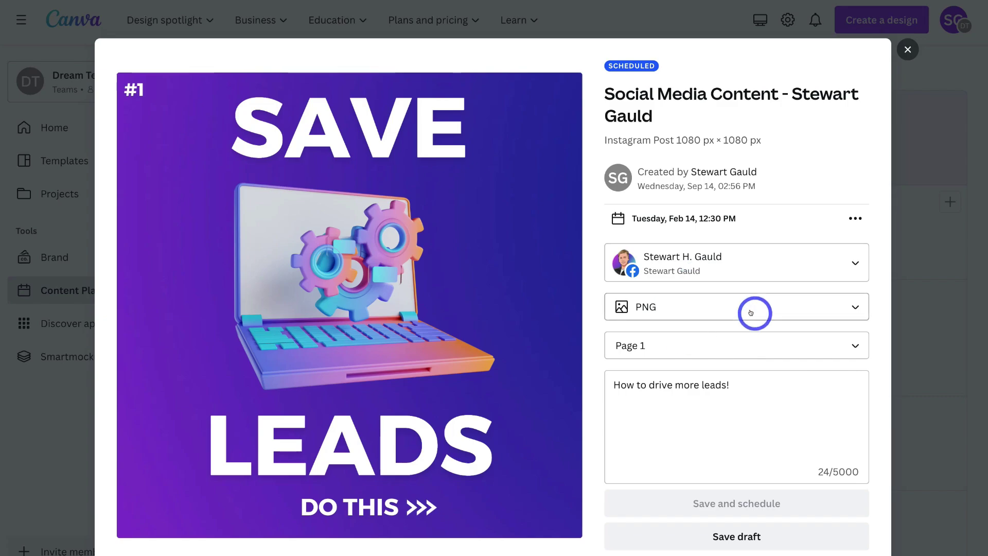
click(906, 49)
scroll(676, 408, down, 2)
scroll(763, 327, up, 6)
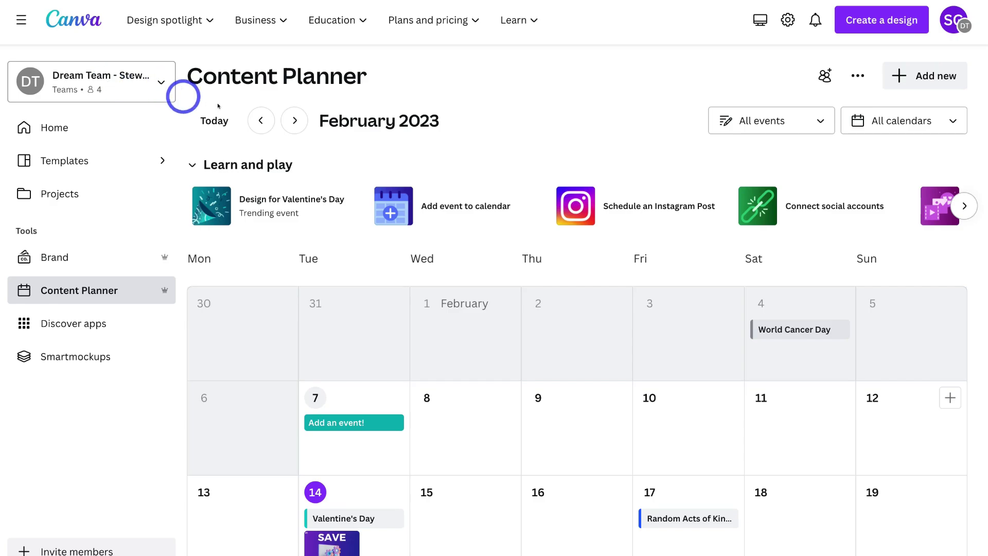
click(899, 75)
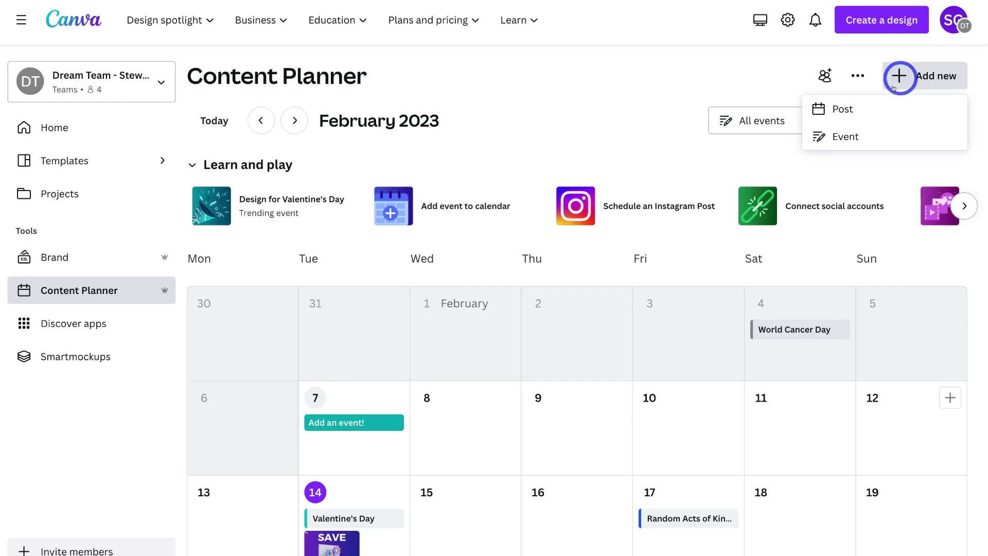
click(881, 135)
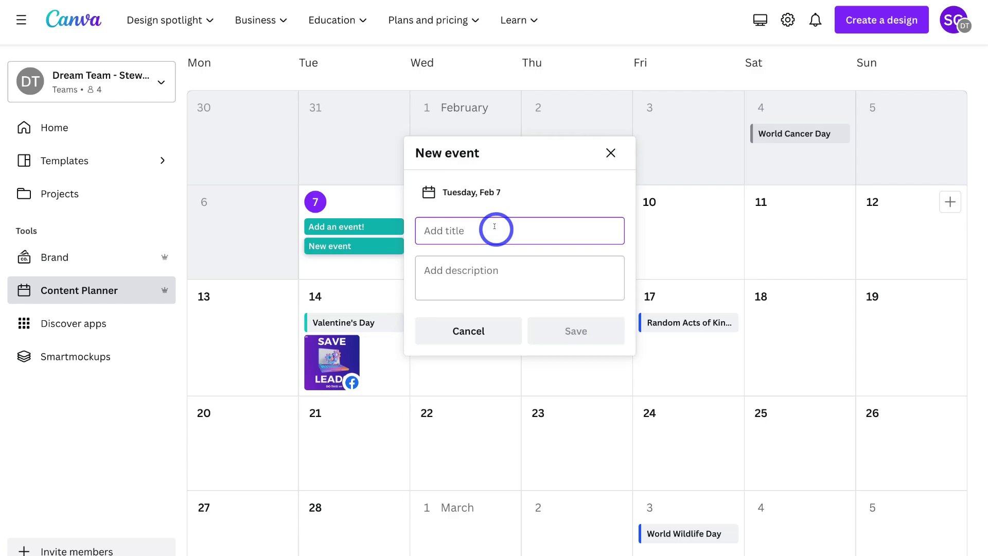
click(611, 153)
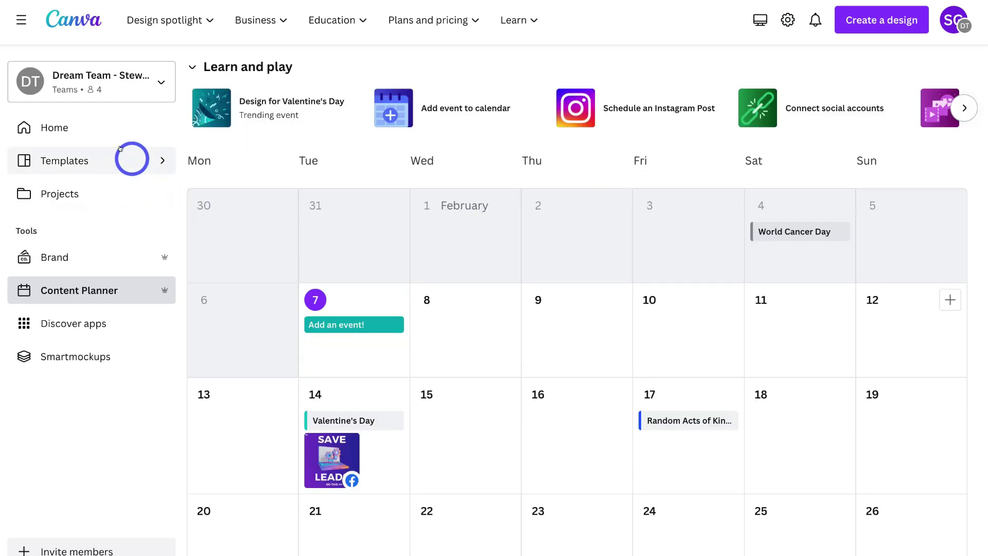
- From the Canva home page, search for "instagram post" and open the Instagram Post (Square) templates
click(90, 130)
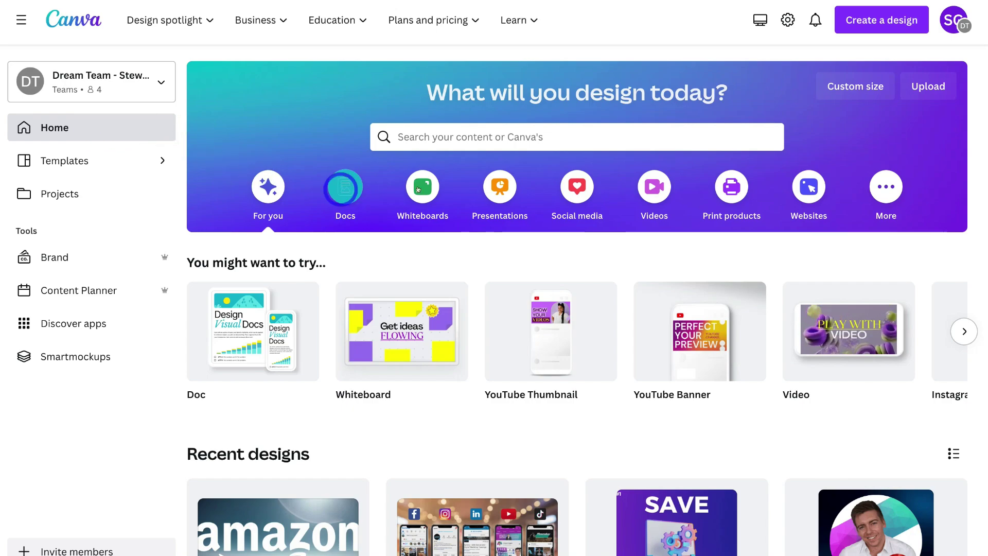
click(419, 132)
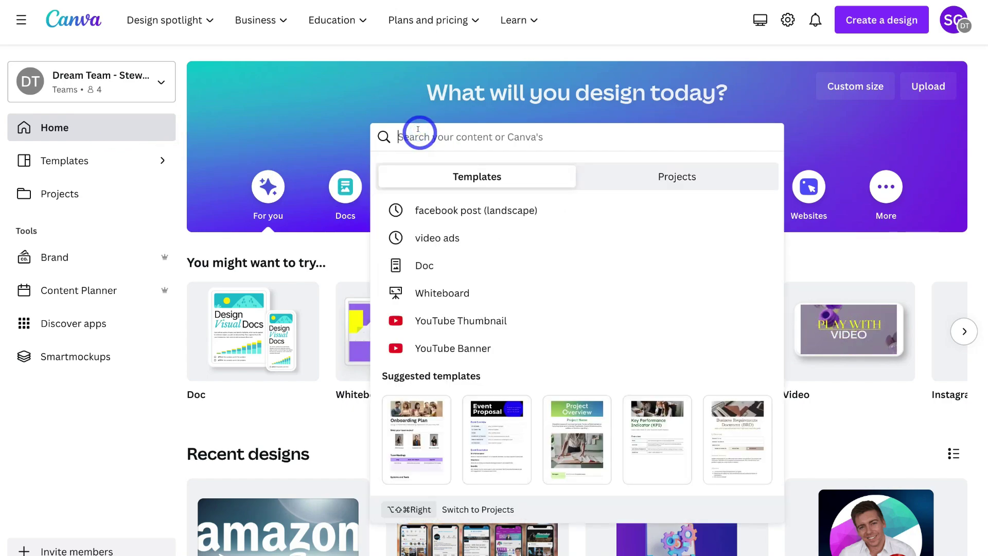
text(instagram post)
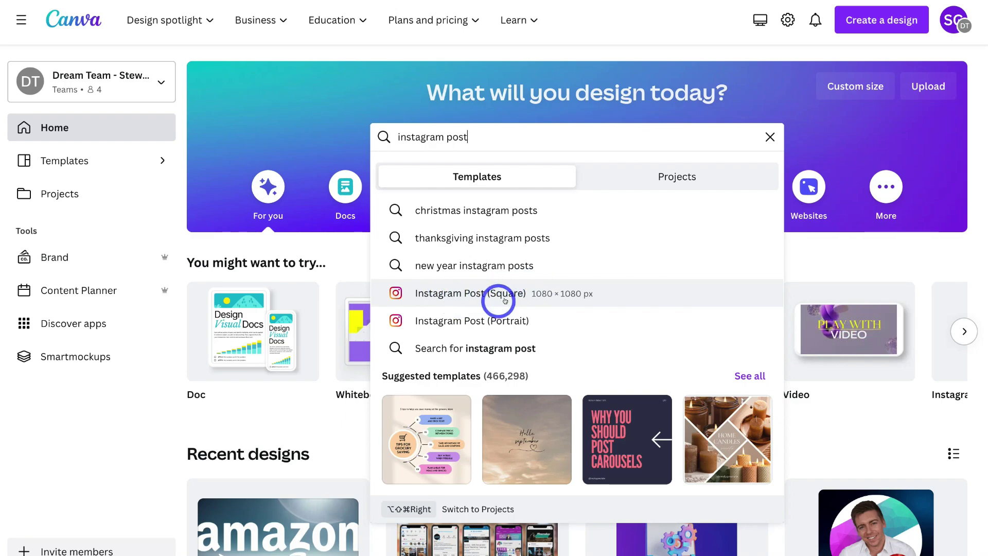
click(616, 293)
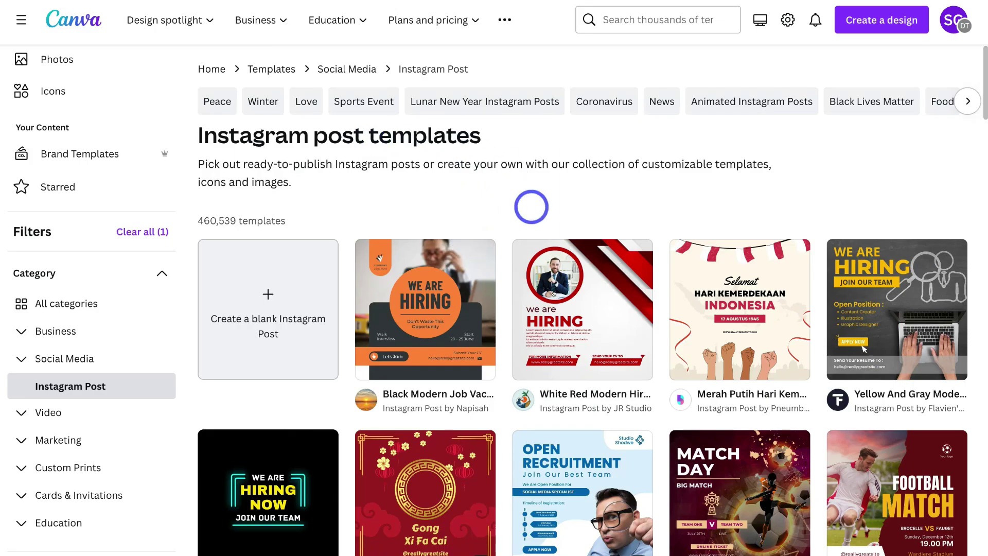
- Browse the Instagram post templates and open the black "We are Hiring Now" template for editing
scroll(730, 310, down, 3)
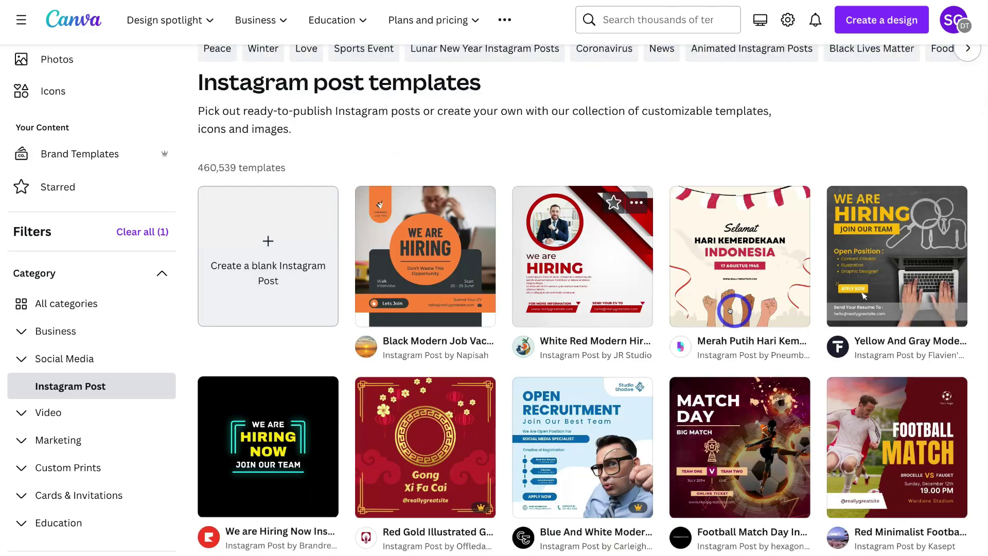
scroll(575, 288, down, 4)
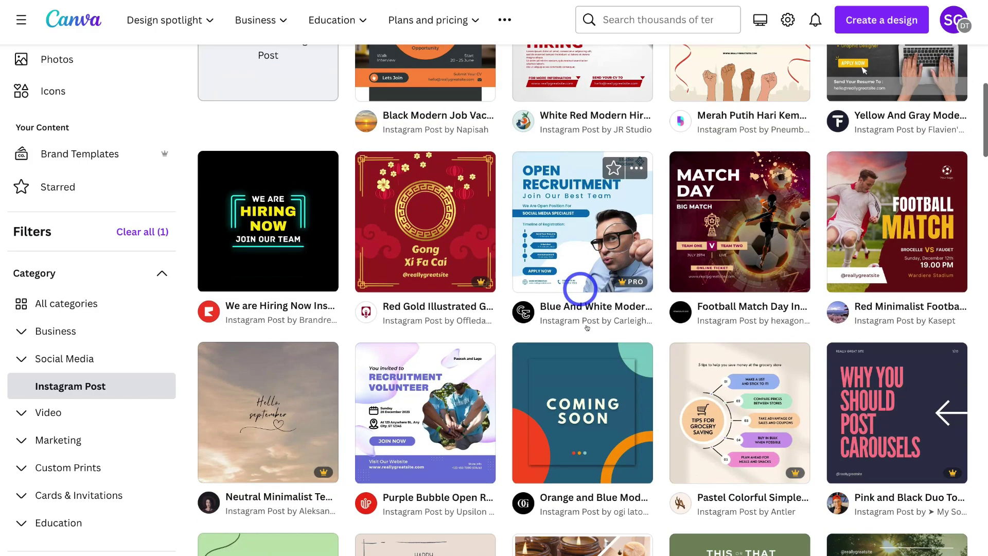
scroll(447, 325, up, 6)
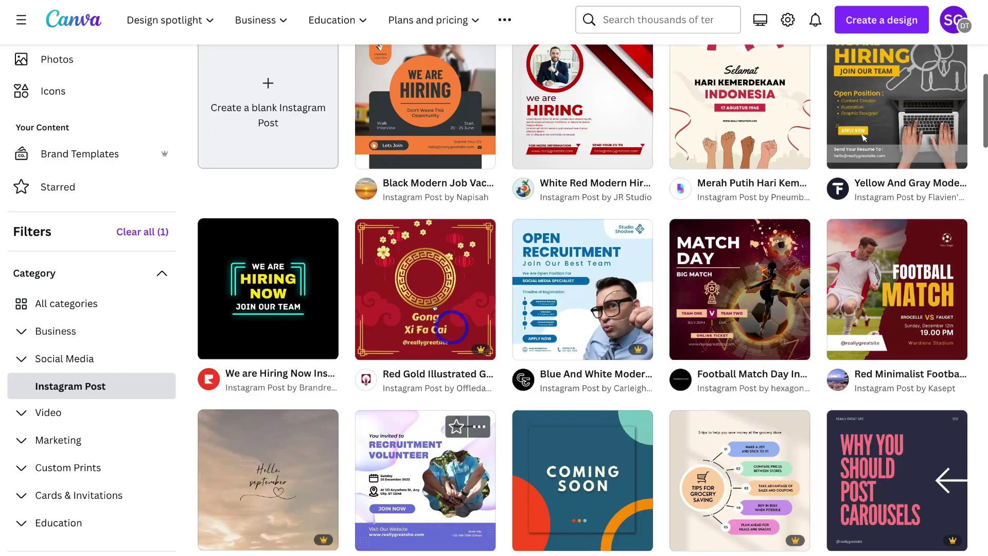
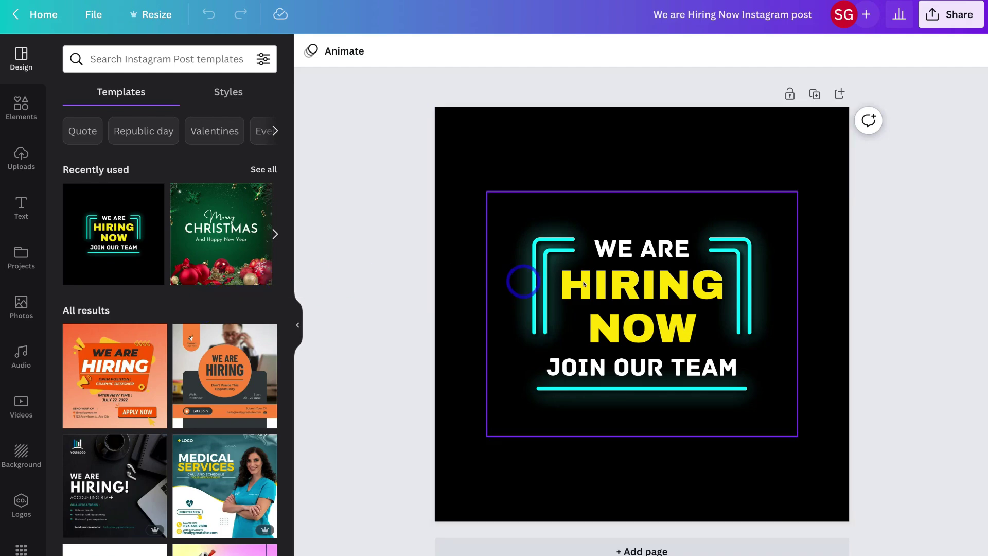
- Change the template's tagline to "JOIN OUR DREAM TEAM" and centre it below the "HIRING NOW" heading
click(662, 252)
click(694, 282)
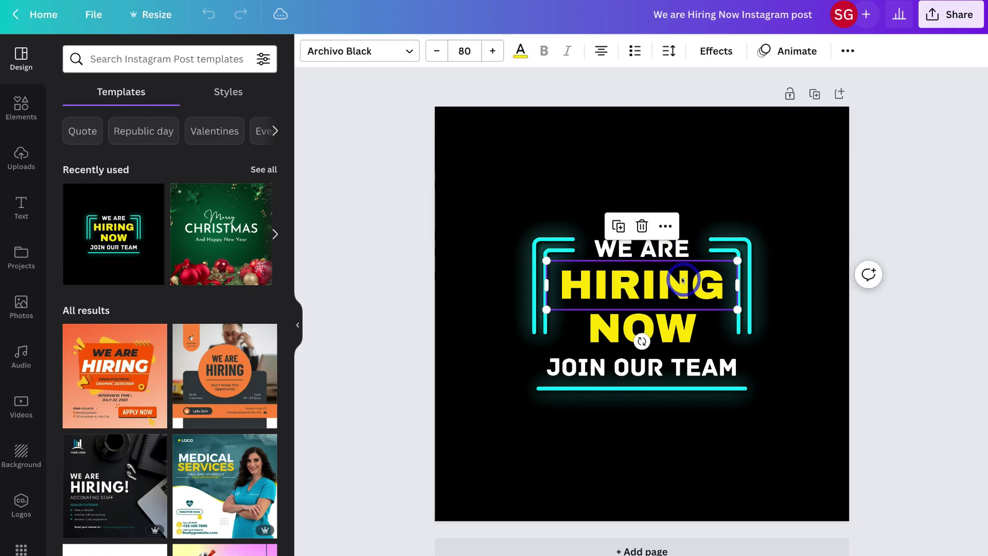
click(663, 327)
click(659, 365)
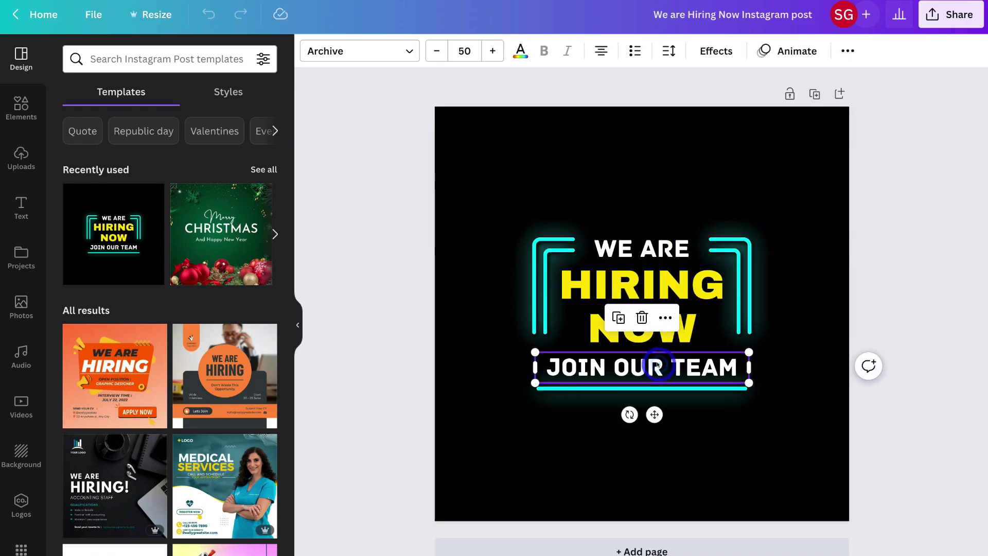
click(657, 362)
click(657, 362)
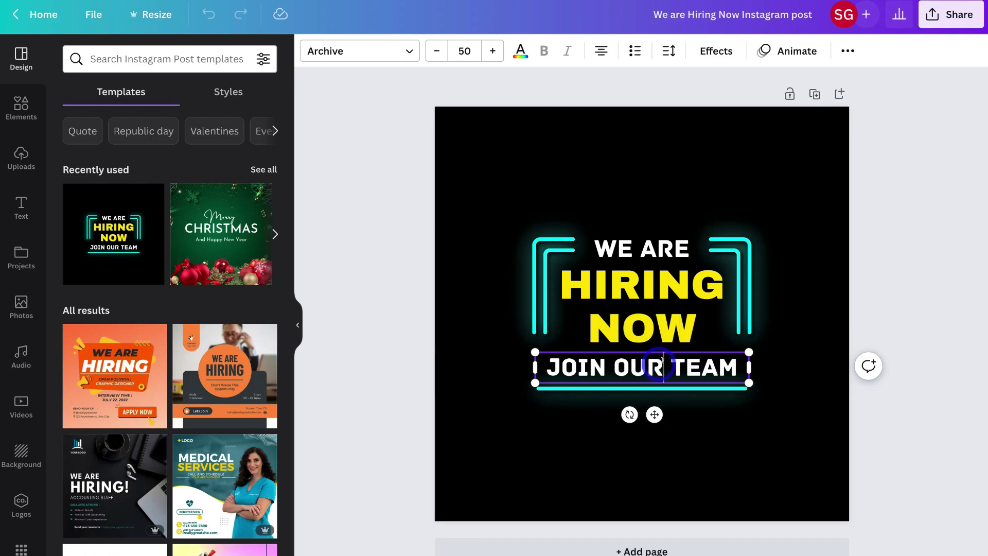
text(DREAM)
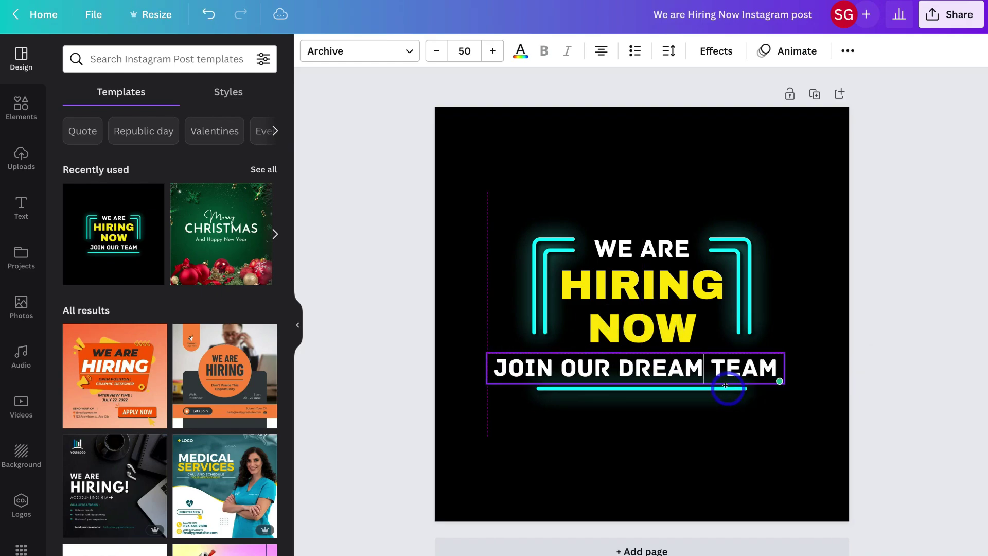
drag(725, 385, 731, 385)
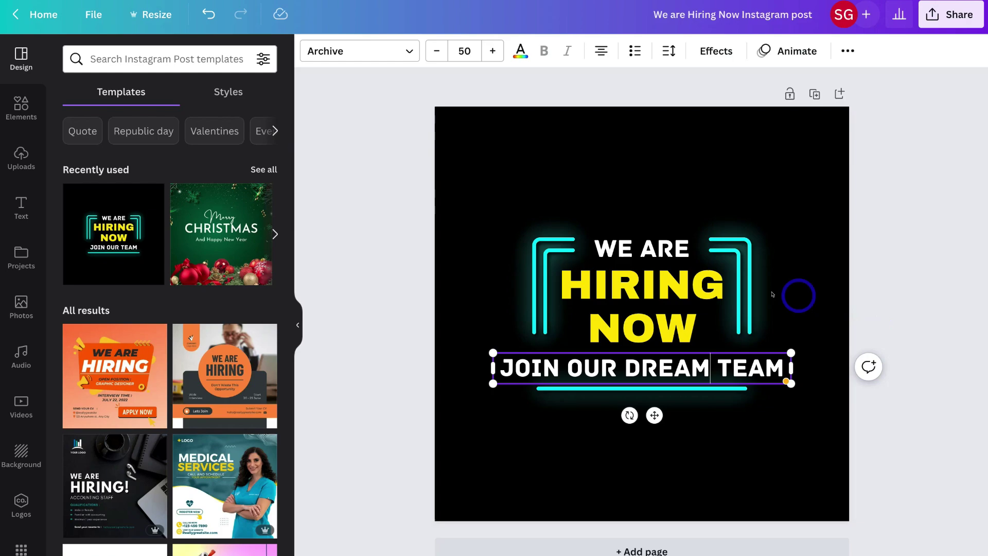
click(644, 287)
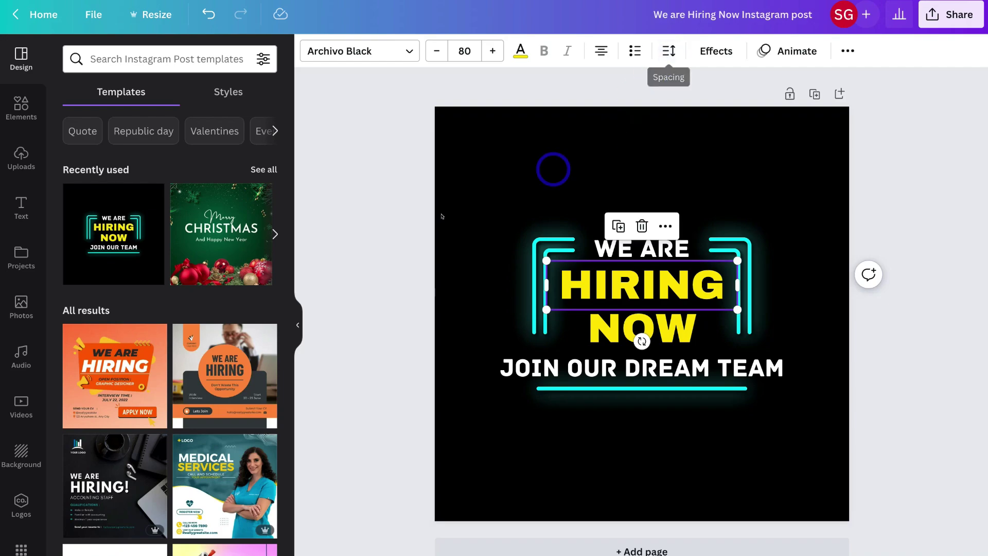
- Search the uploads for the owner's first name and place the round cartoon portrait, scaled down, in the design's upper-left corner
click(23, 159)
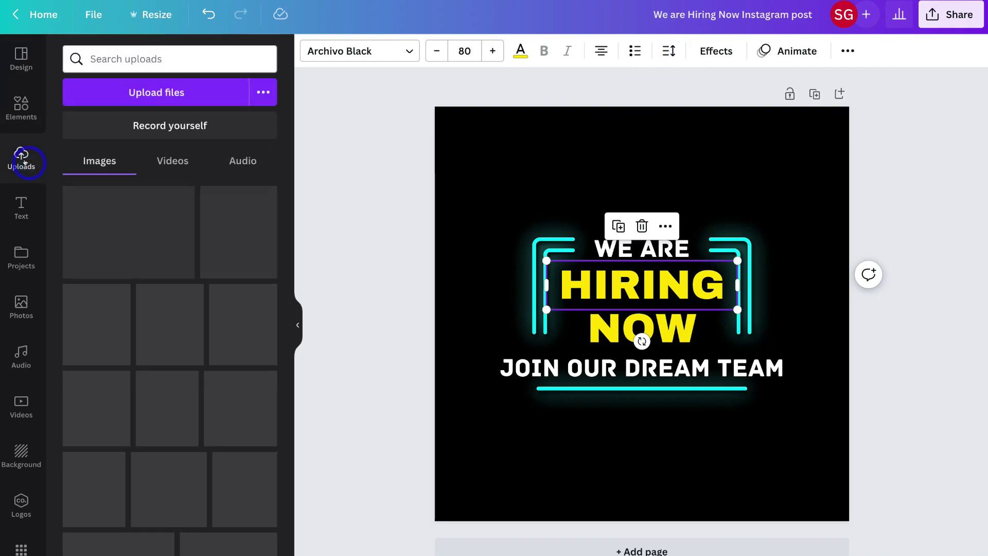
text(stewart)
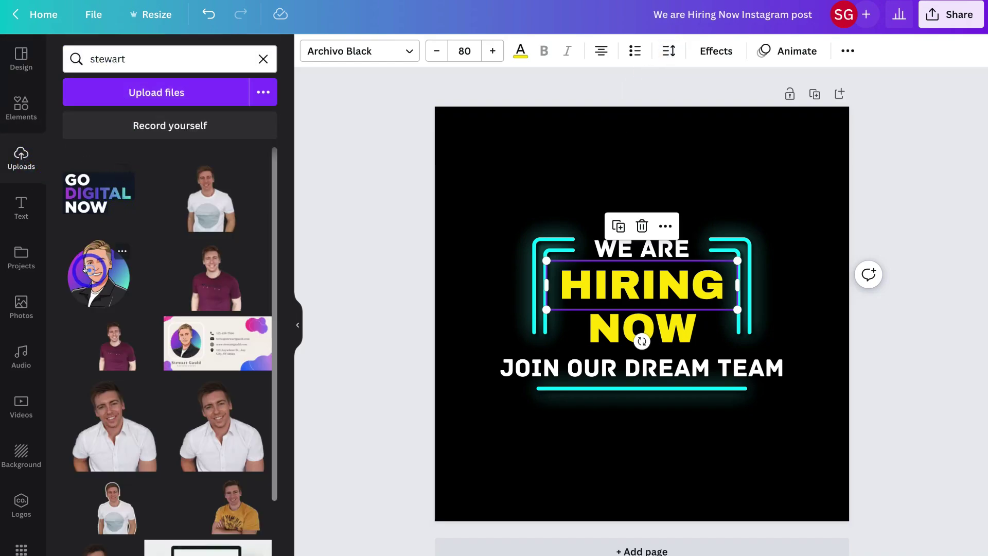
click(95, 273)
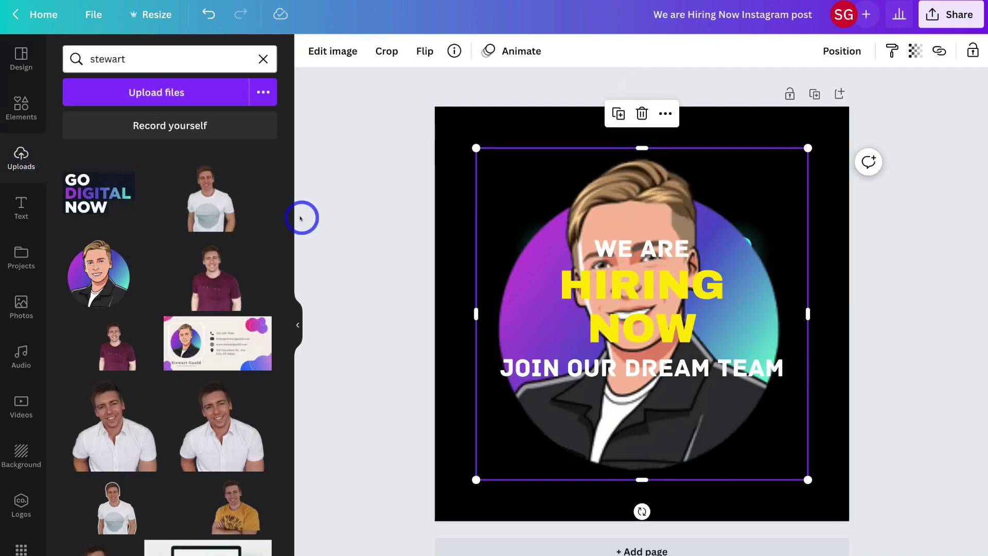
drag(808, 479, 456, 138)
click(582, 136)
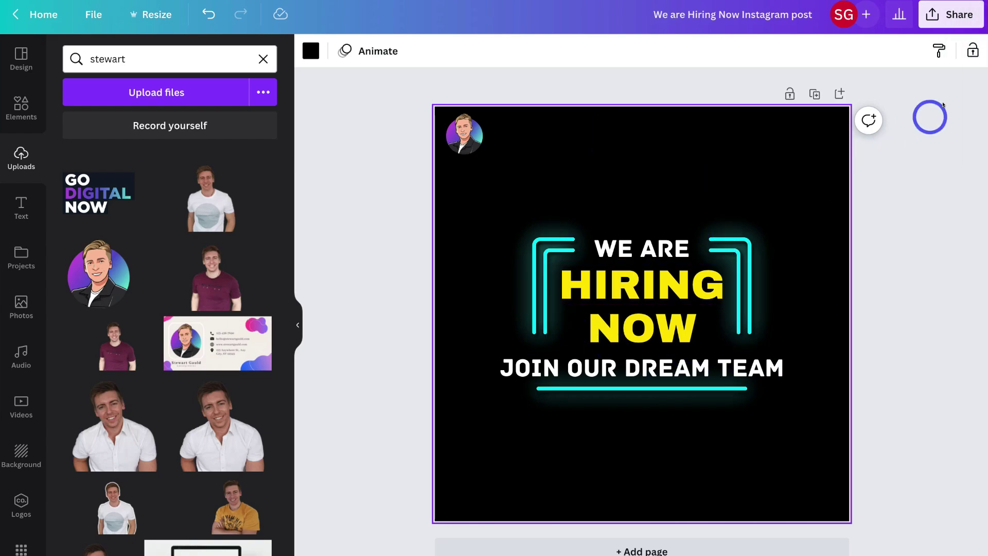
- Start scheduling the hiring design from its sharing options and set the post date to Wednesday, February 8, 2023, keeping 11:47 AM
click(944, 22)
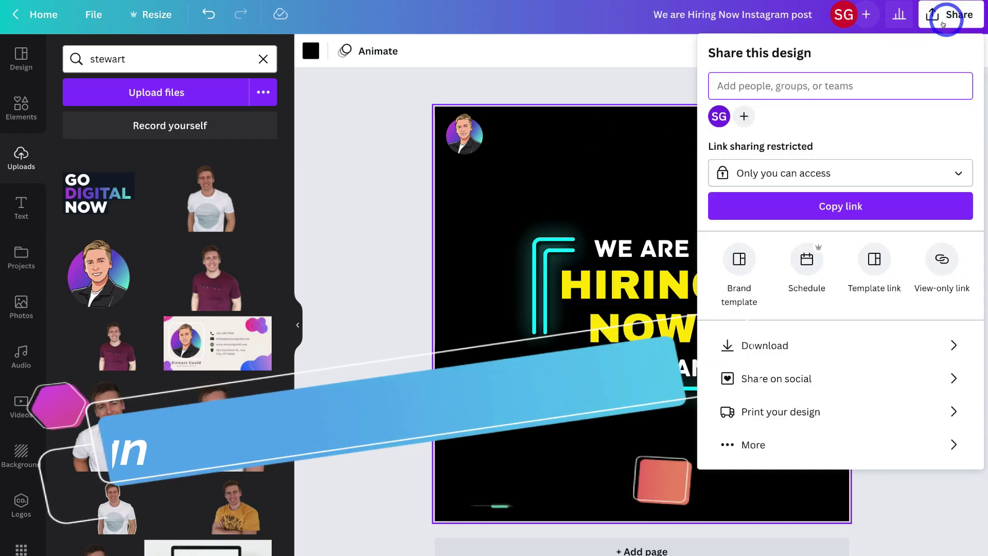
click(804, 261)
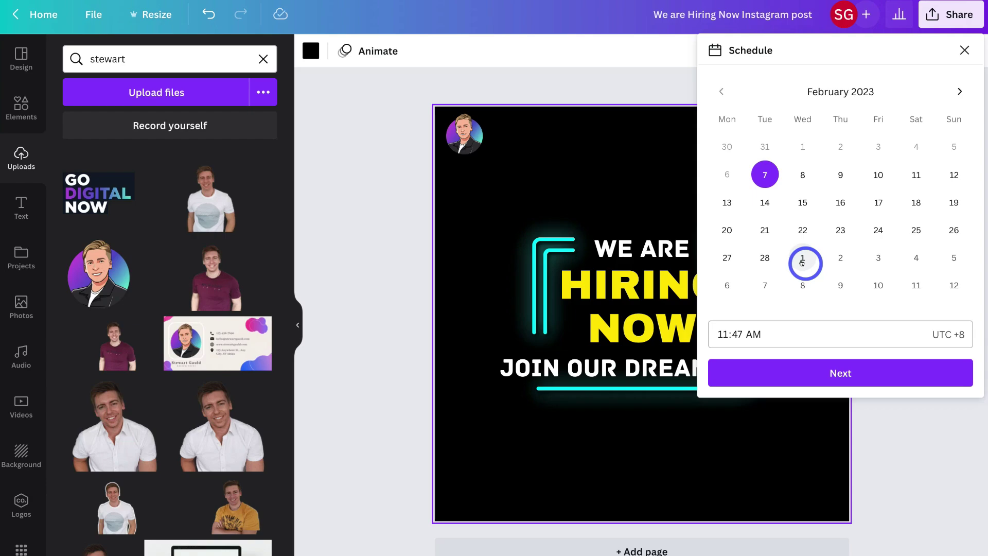
click(802, 175)
click(878, 372)
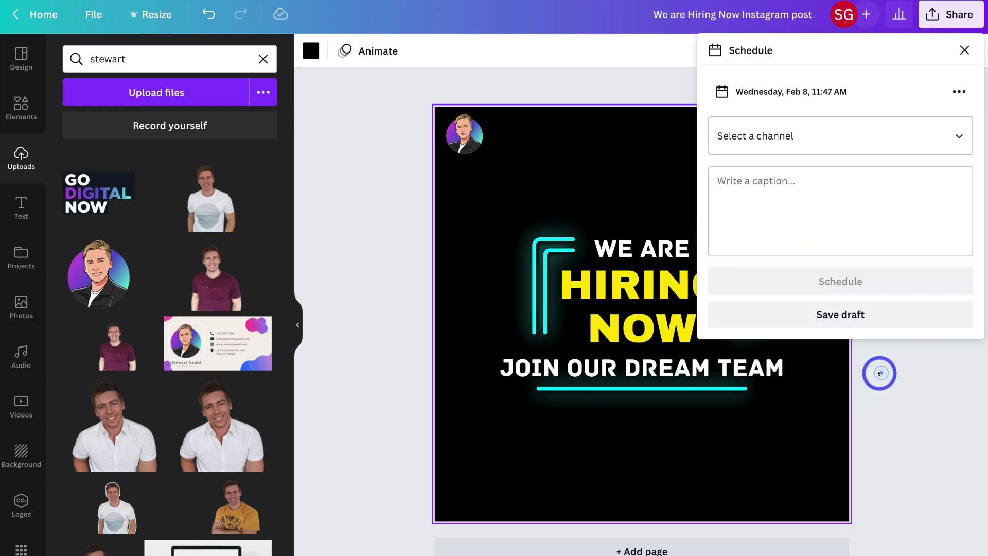
- Choose the owner's connected Instagram account as the scheduled post's channel, leaving the caption blank
click(789, 142)
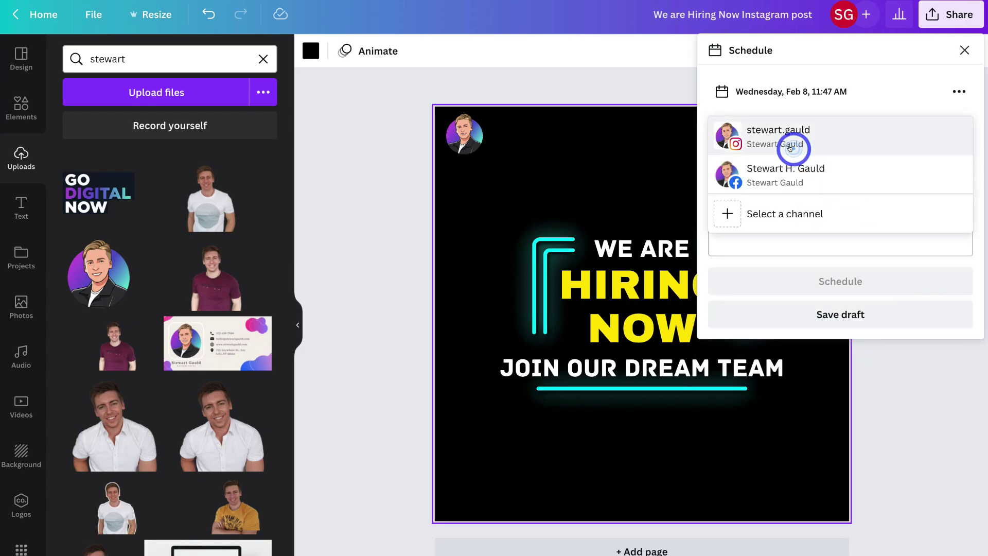
click(815, 134)
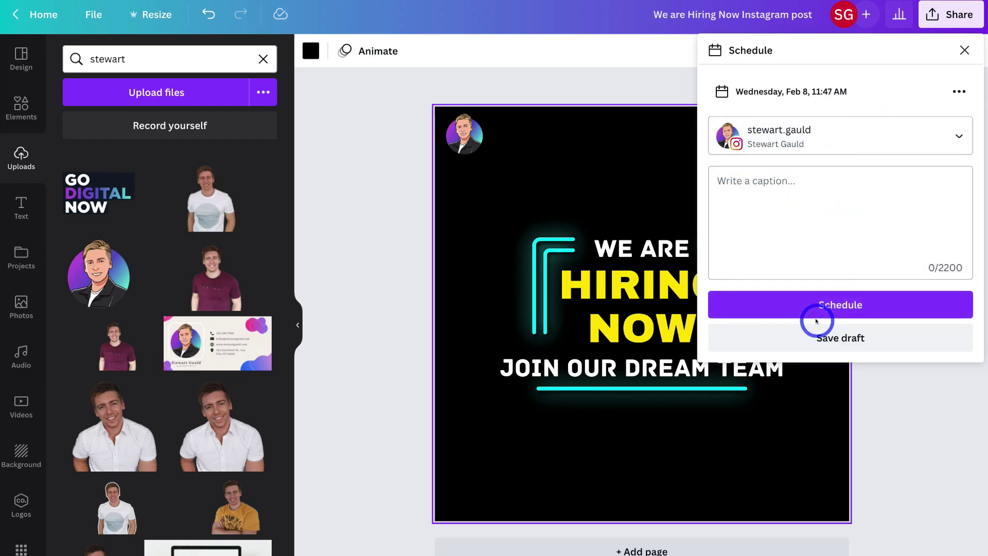
click(833, 305)
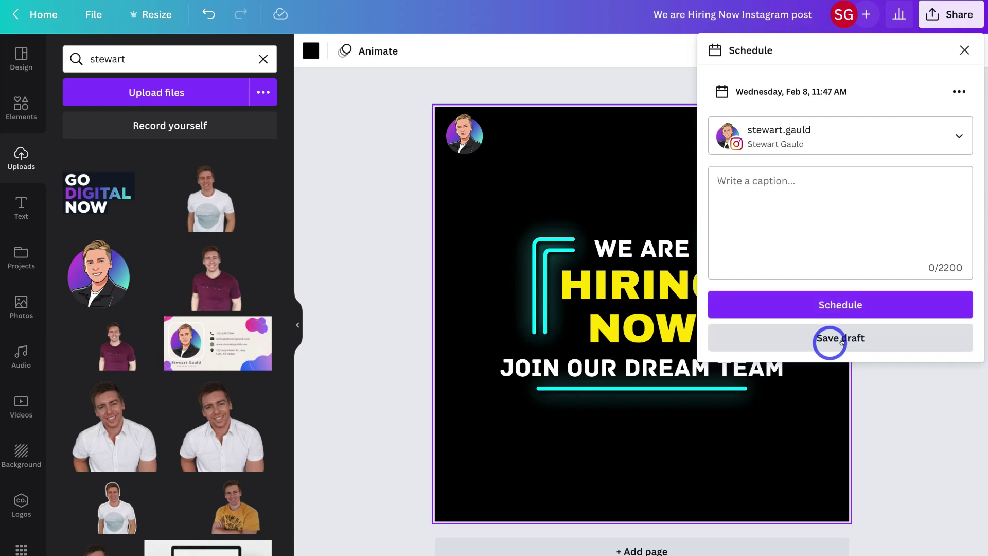